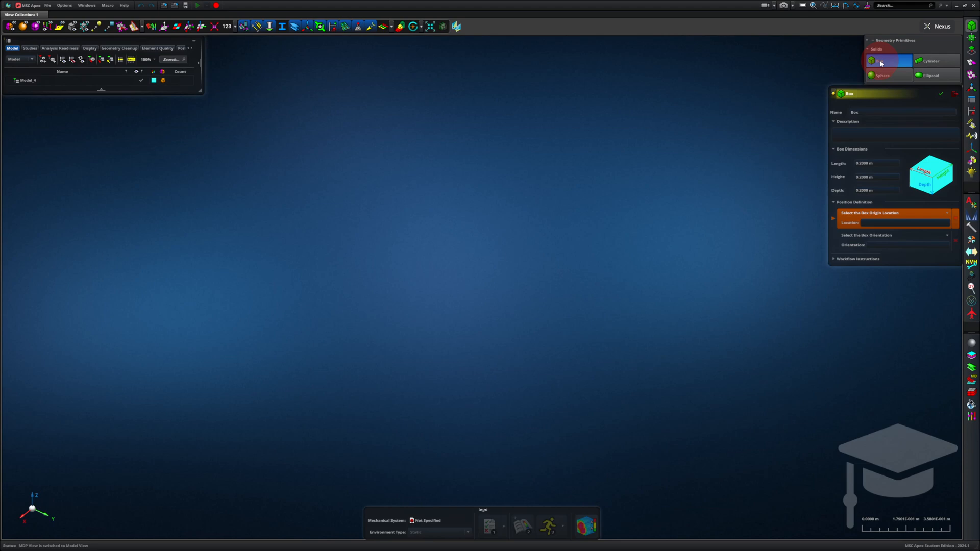
# - Create a box primitive with length, height and depth of 1 m and its origin at 0,0,0
pyautogui.click(864, 163)
pyautogui.click(867, 163)
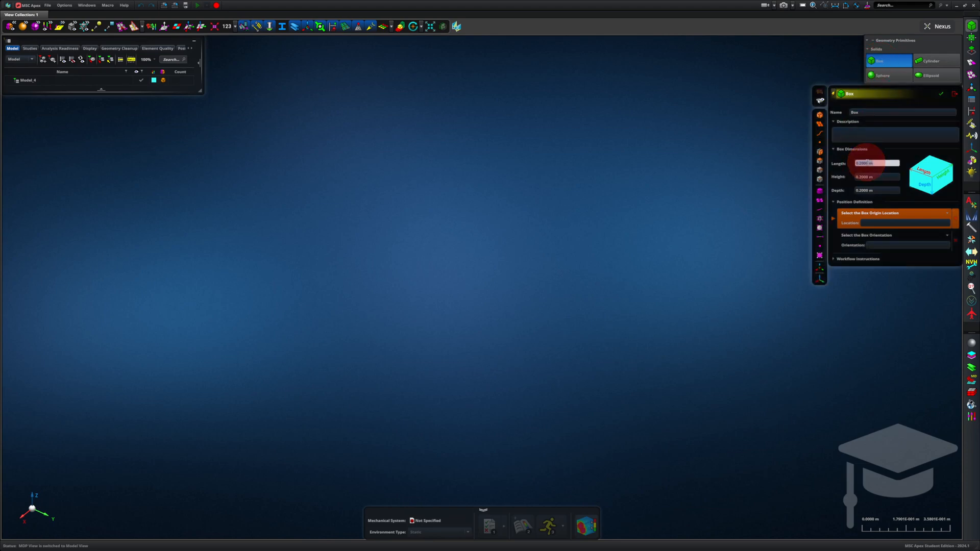
pyautogui.write('1')
pyautogui.press('Tab')
pyautogui.write('1')
pyautogui.press('Tab')
pyautogui.write('1')
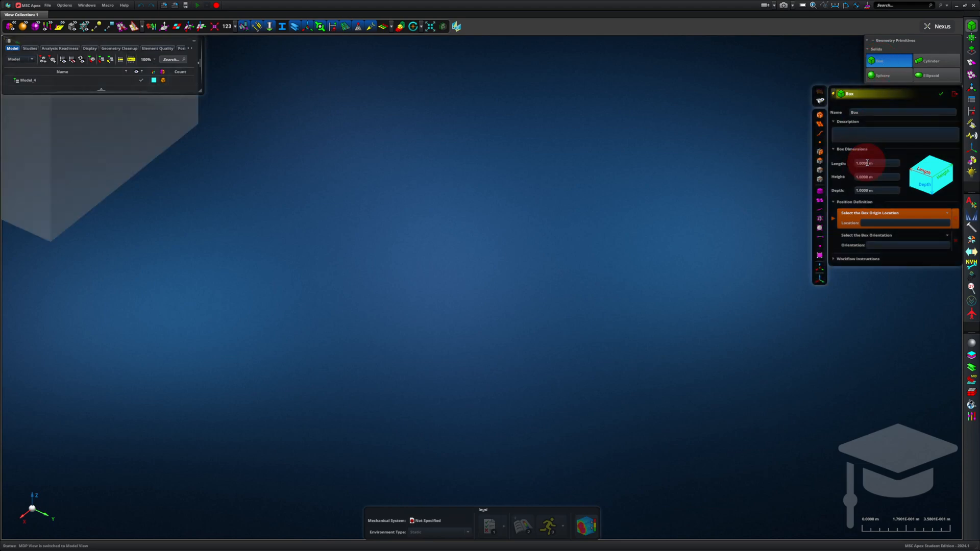
pyautogui.click(878, 223)
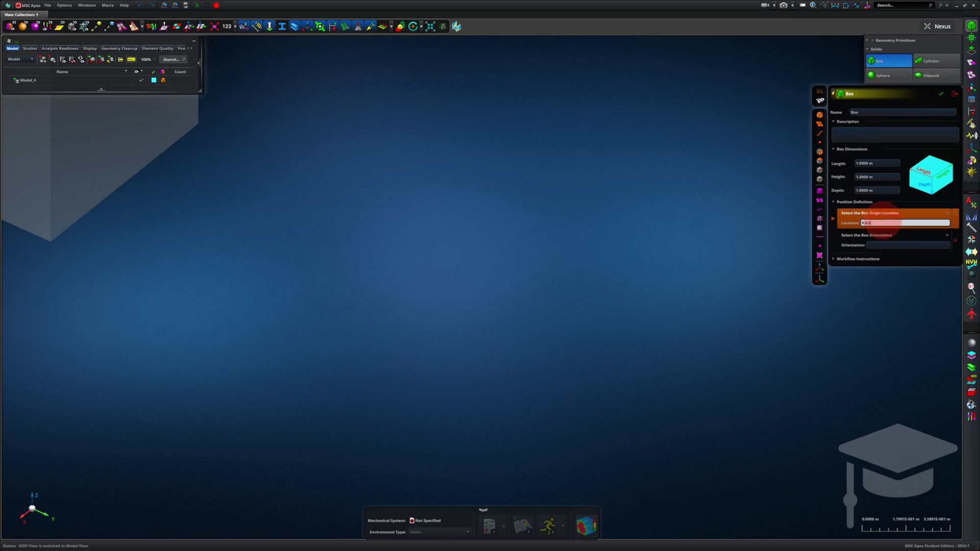
pyautogui.write('0,0,0')
pyautogui.press('Return')
pyautogui.click(941, 93)
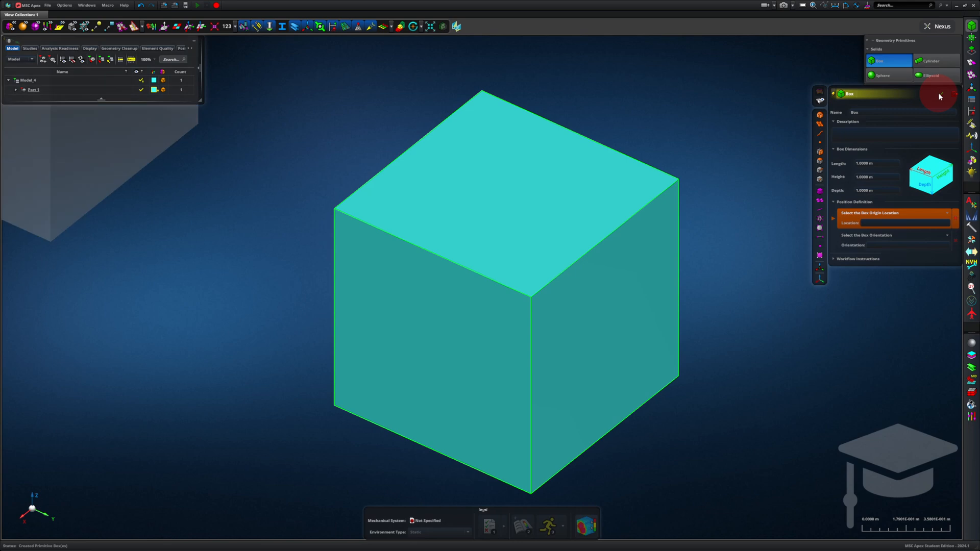
# - Mesh the cube with solid hex elements at a mesh size of 0.2 m
pyautogui.click(971, 63)
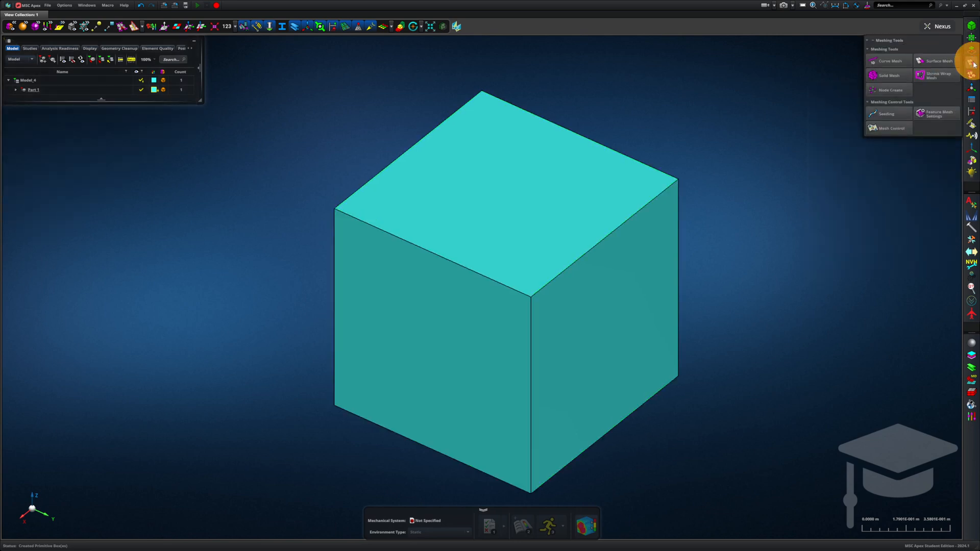
pyautogui.click(883, 77)
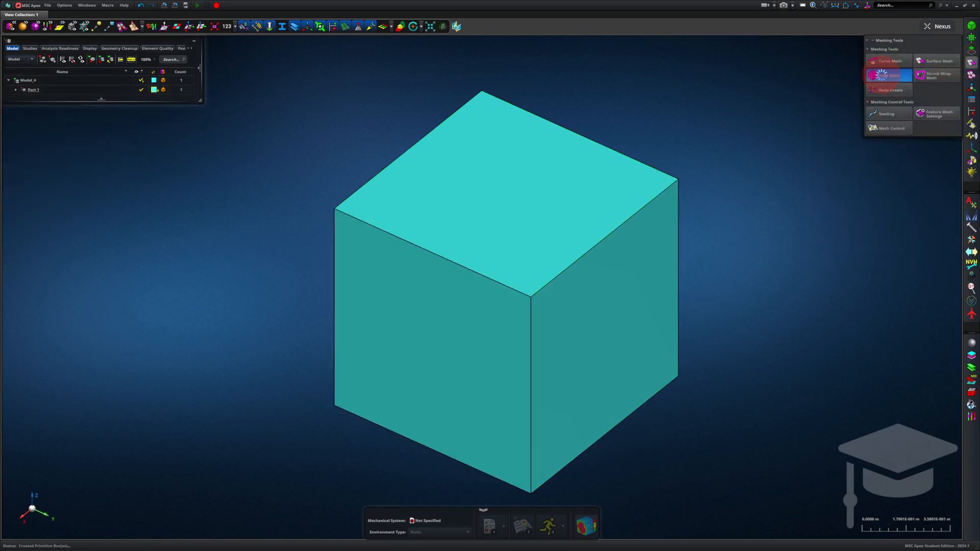
pyautogui.click(883, 178)
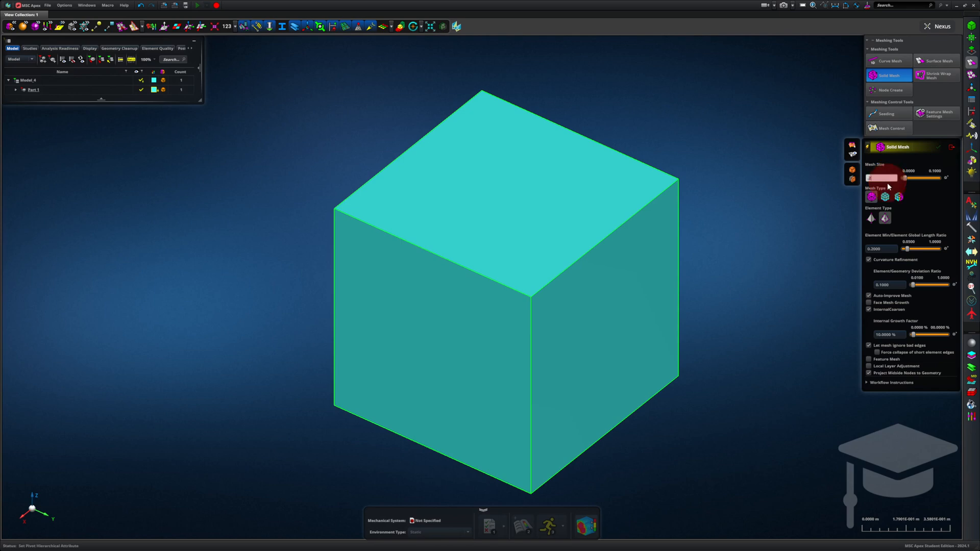
pyautogui.write('.2')
pyautogui.click(887, 199)
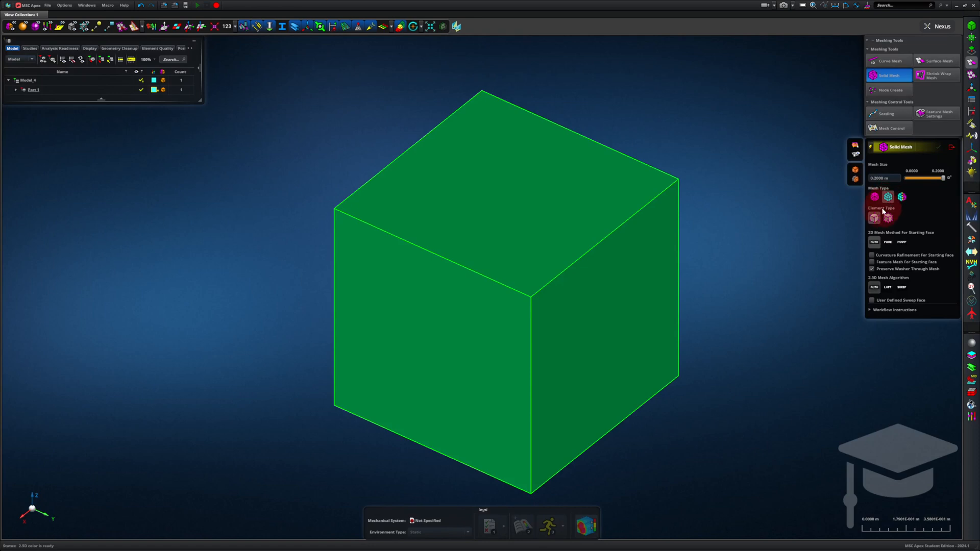
pyautogui.click(647, 285)
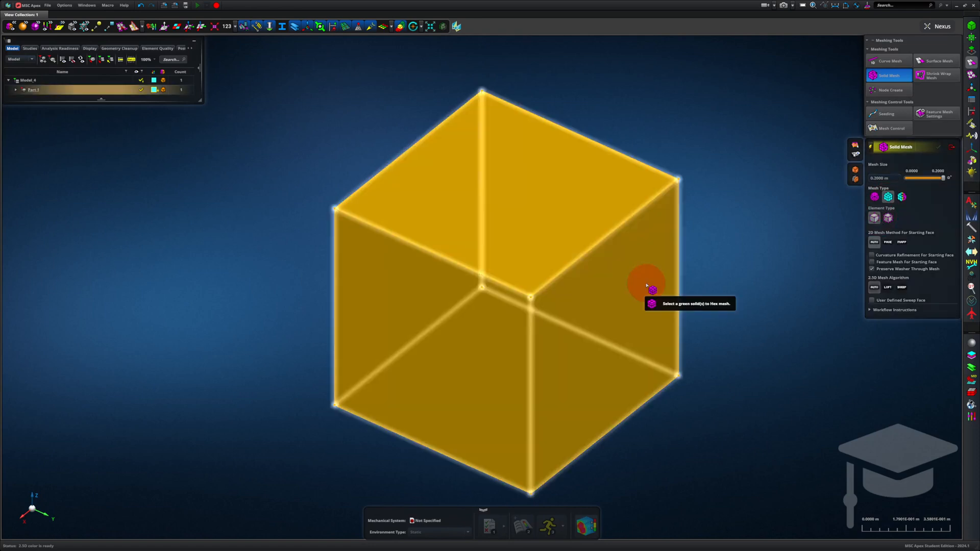
pyautogui.click(647, 286)
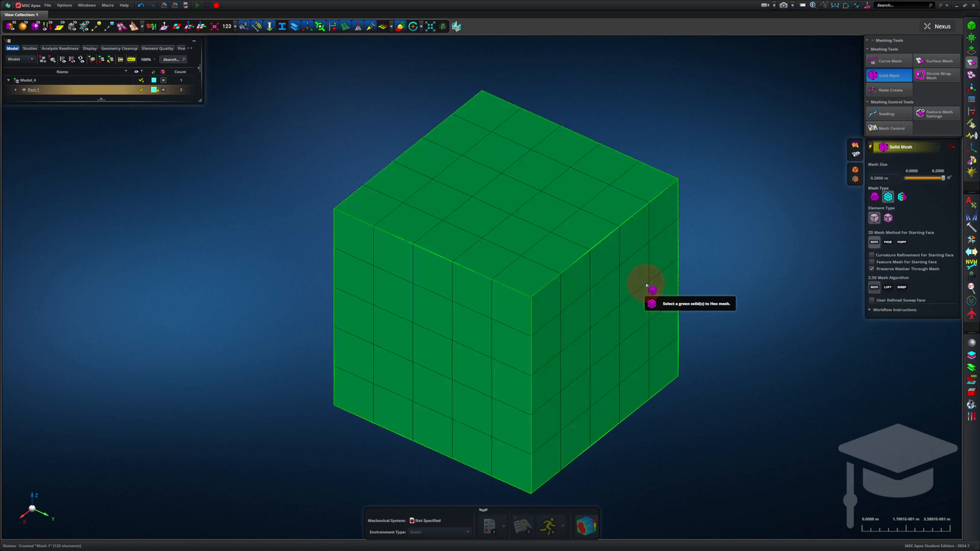
pyautogui.click(656, 285)
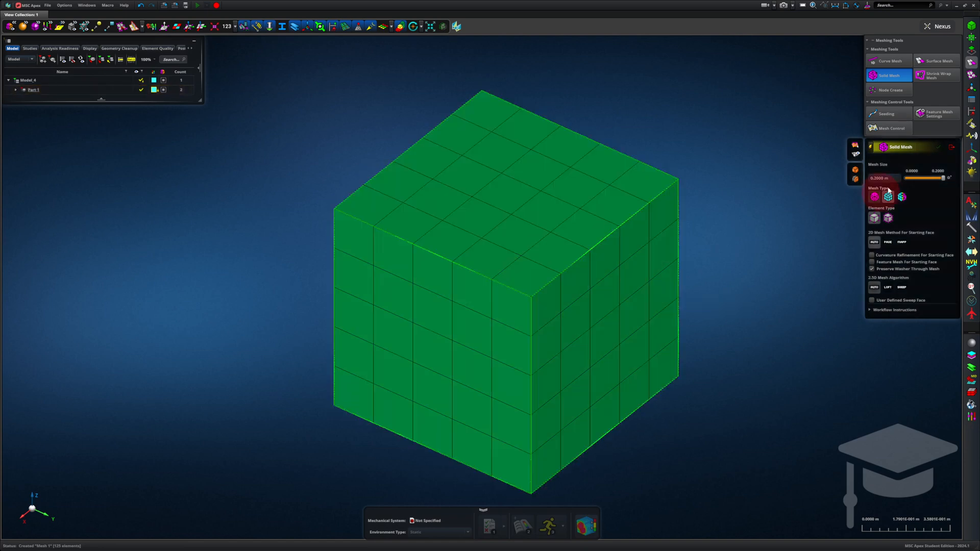
# - Apply a component force with scale factor 1 and Fy of 1 N to the cube's upper (+Y) face
pyautogui.click(972, 114)
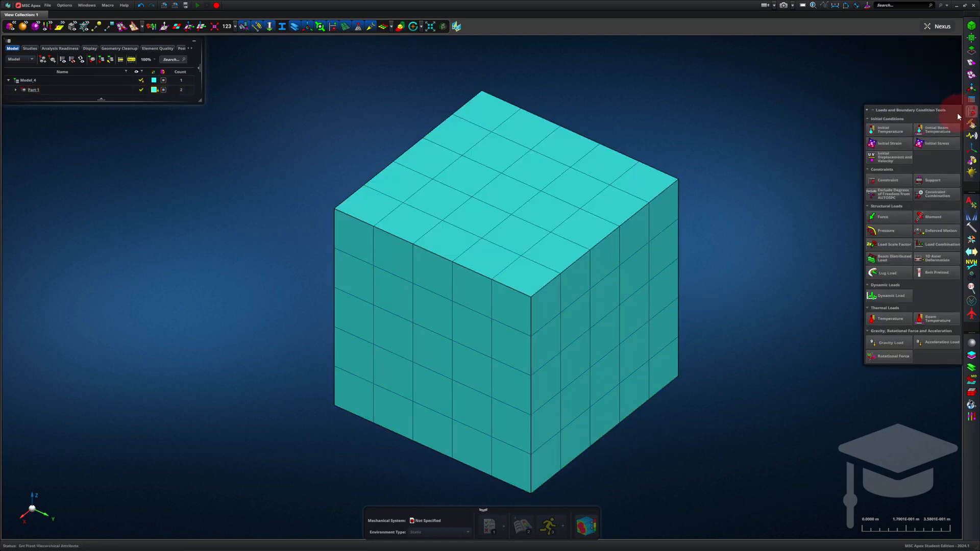
pyautogui.click(898, 217)
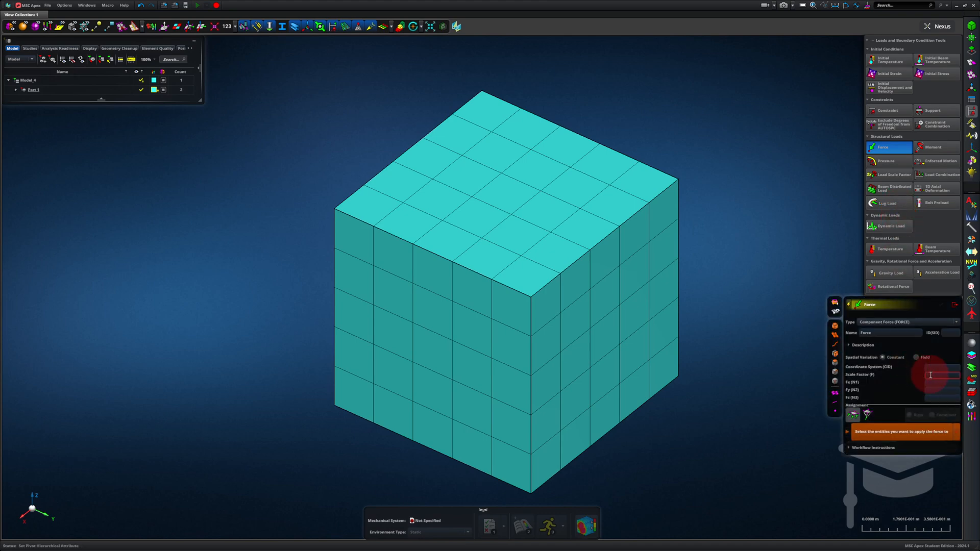
pyautogui.click(930, 374)
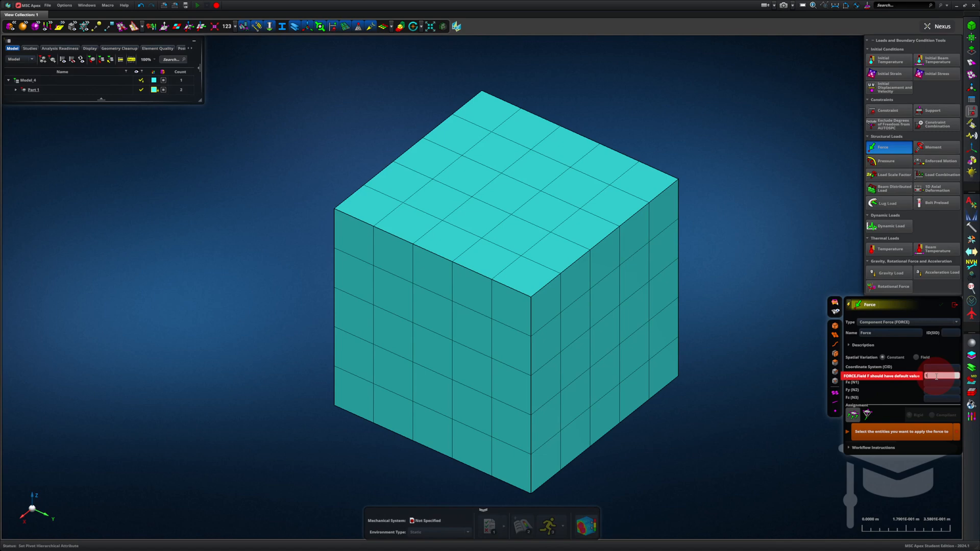
pyautogui.write('1')
pyautogui.press('Tab')
pyautogui.write('1')
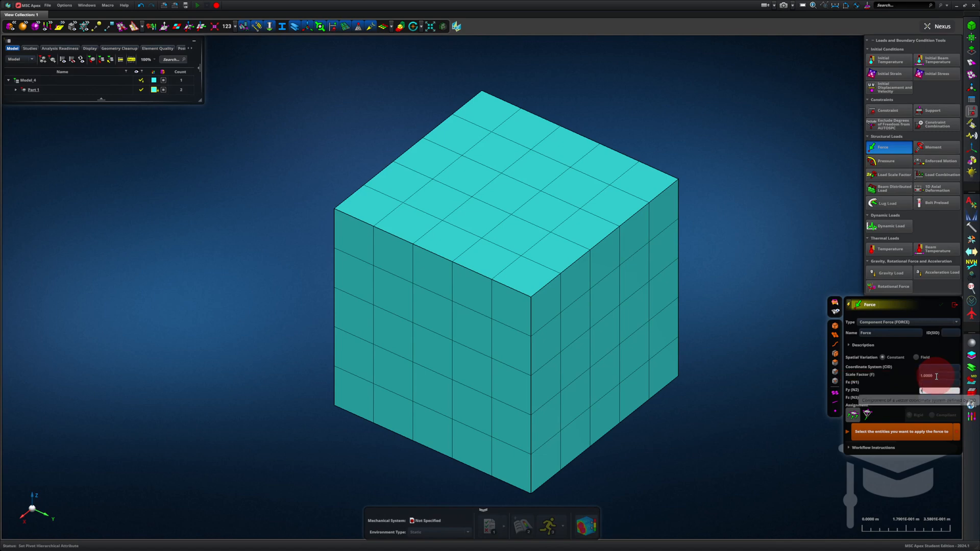
pyautogui.press('Tab')
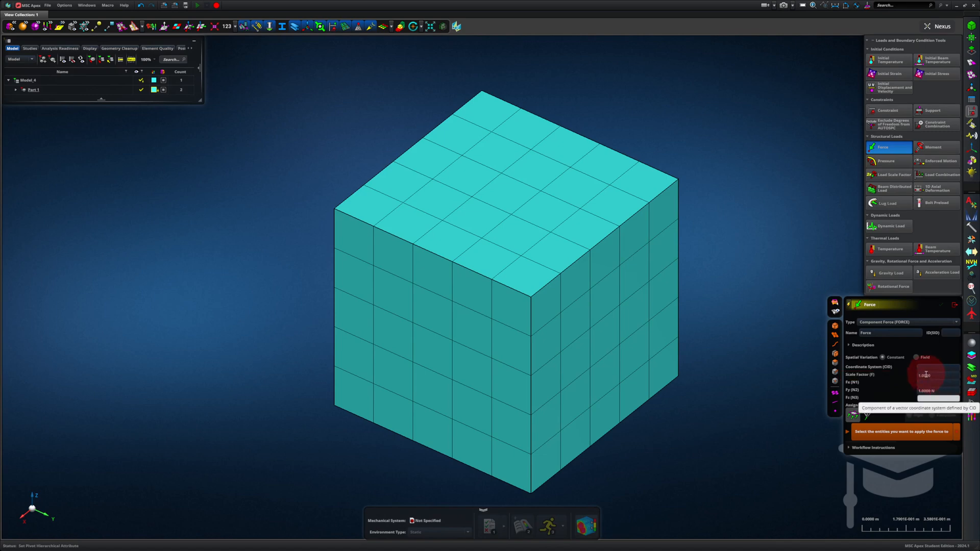
pyautogui.moveTo(700, 451); pyautogui.dragTo(711, 396, button='middle')
pyautogui.click(510, 201)
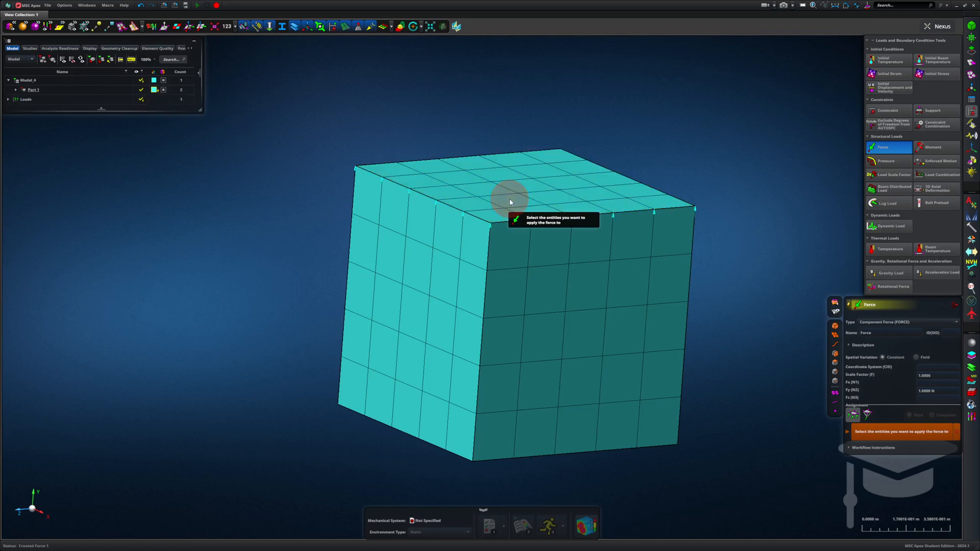
pyautogui.click(510, 202)
pyautogui.click(954, 304)
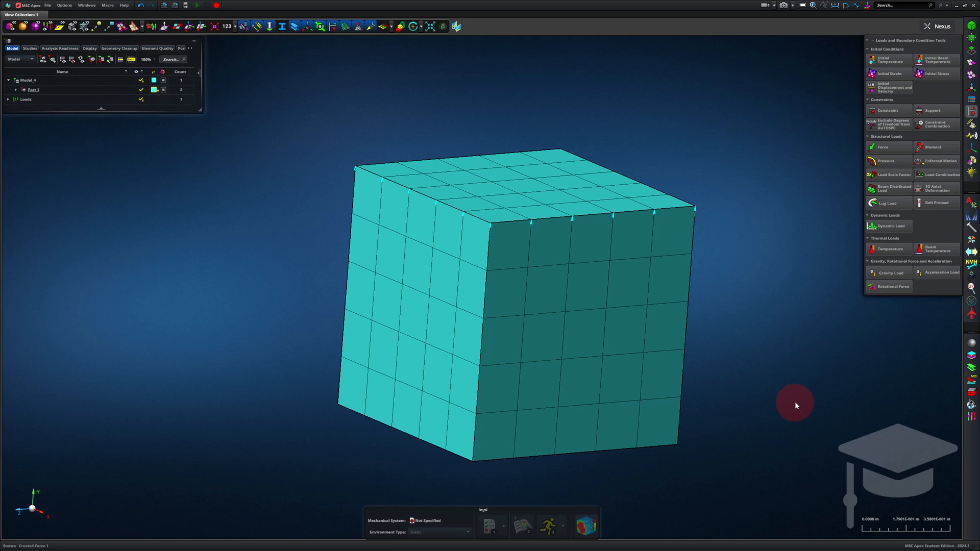
# - Create a single point constraint named x that fixes translation in X along the cube's bottom edge running in the Z direction
pyautogui.moveTo(795, 403); pyautogui.dragTo(826, 381, button='middle')
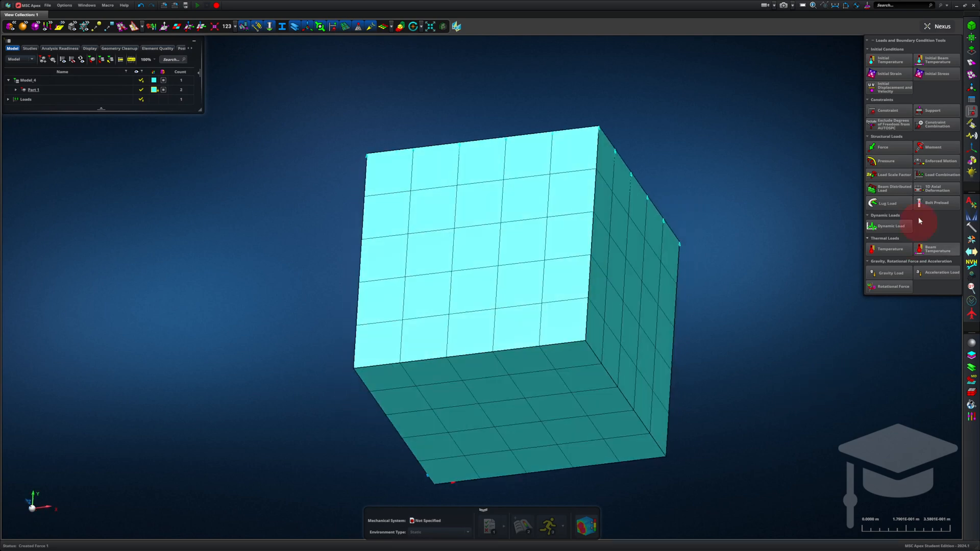
pyautogui.click(886, 111)
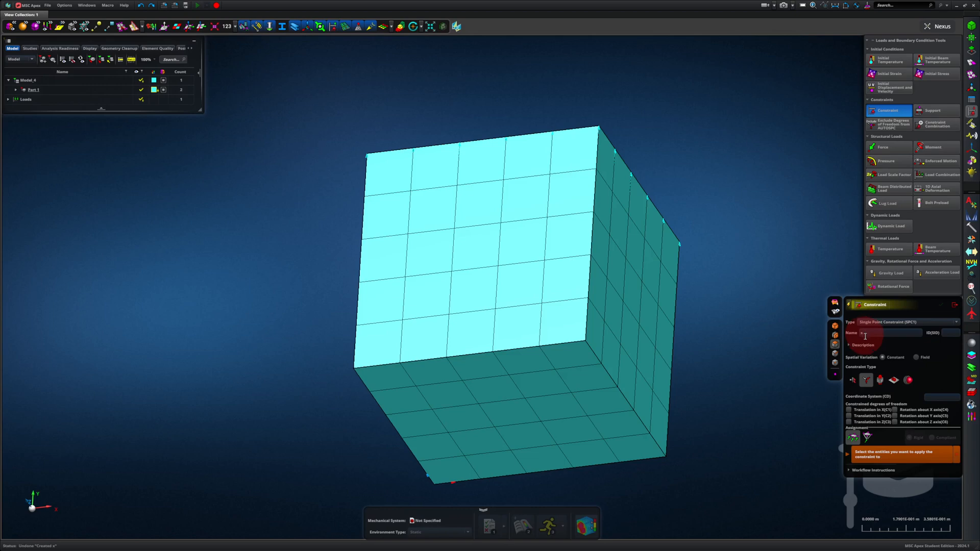
pyautogui.click(849, 410)
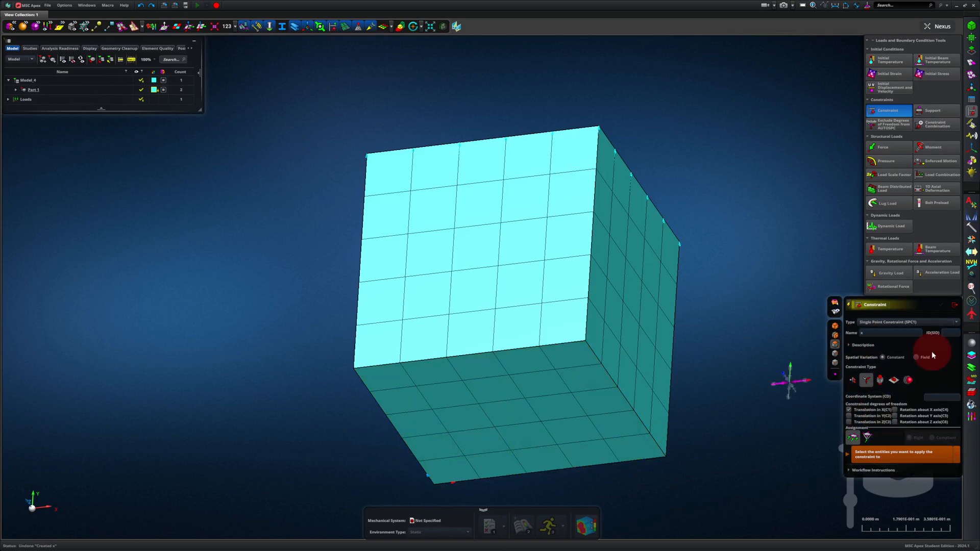
pyautogui.click(836, 353)
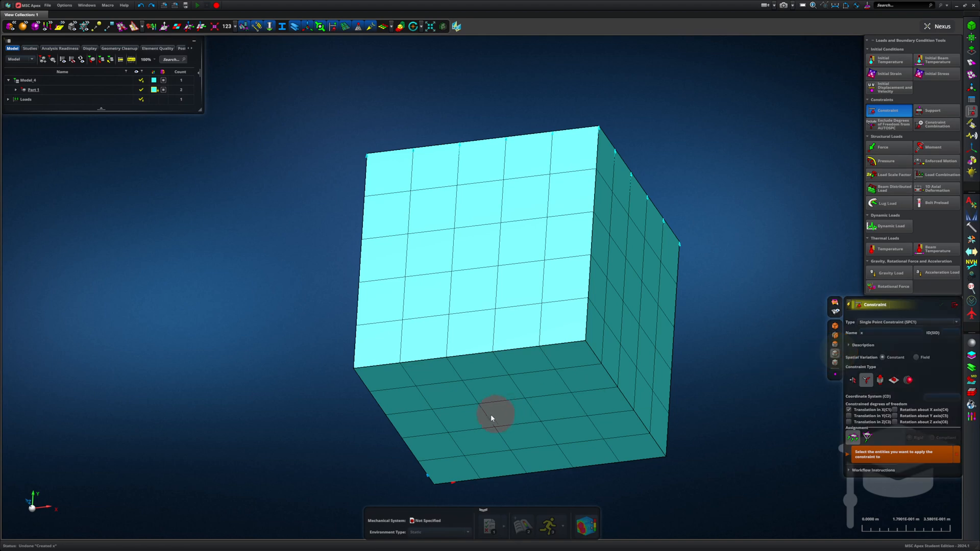
pyautogui.click(392, 423)
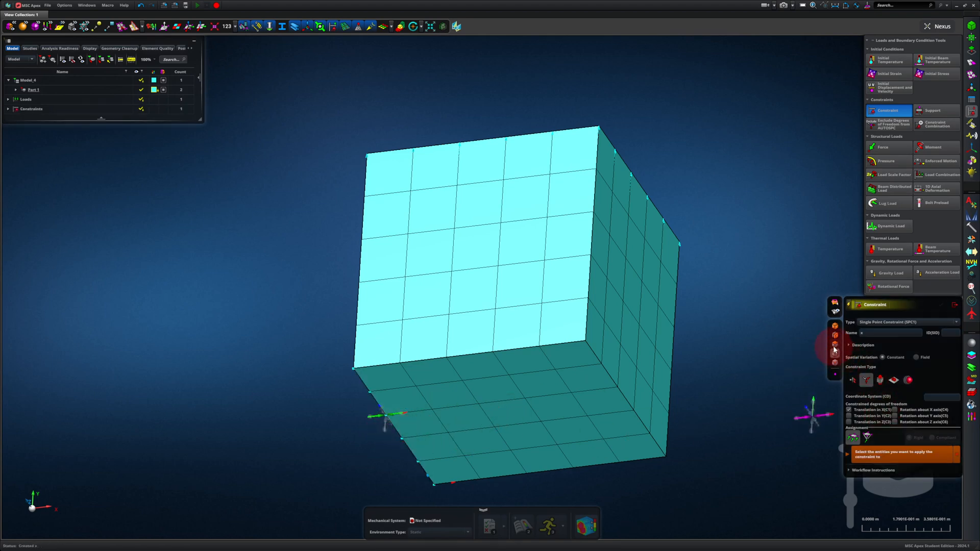
# - Create a constraint named y that fixes only translation in Y on the cube's bottom face
pyautogui.click(863, 333)
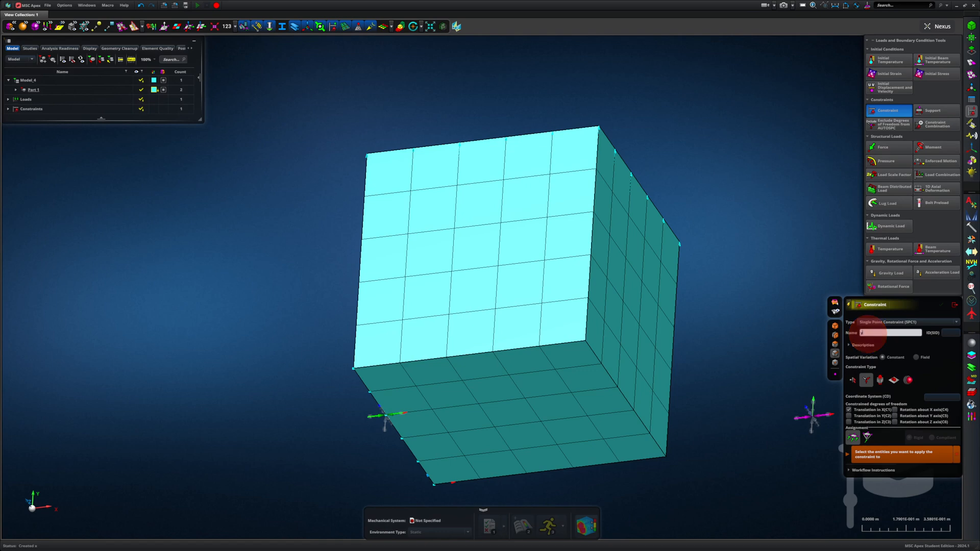
pyautogui.click(865, 411)
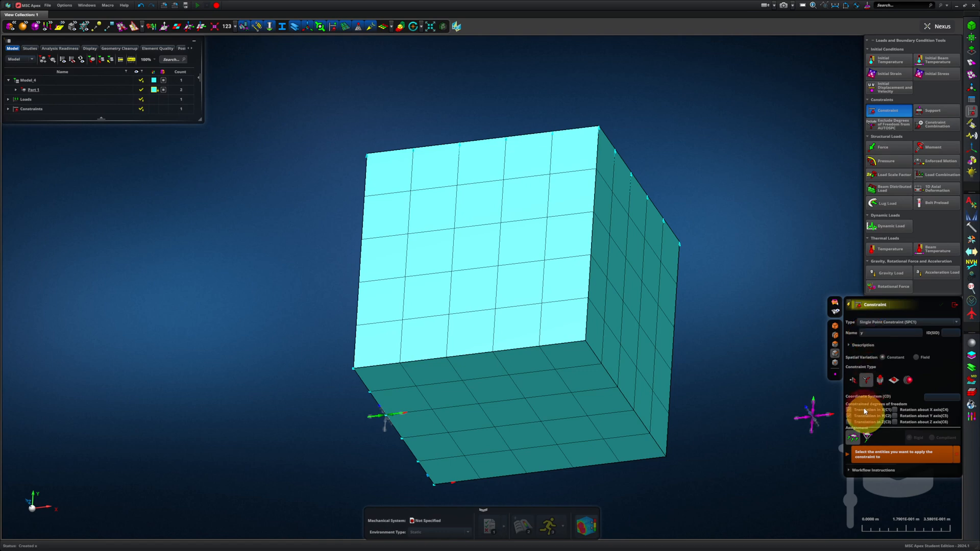
pyautogui.click(835, 344)
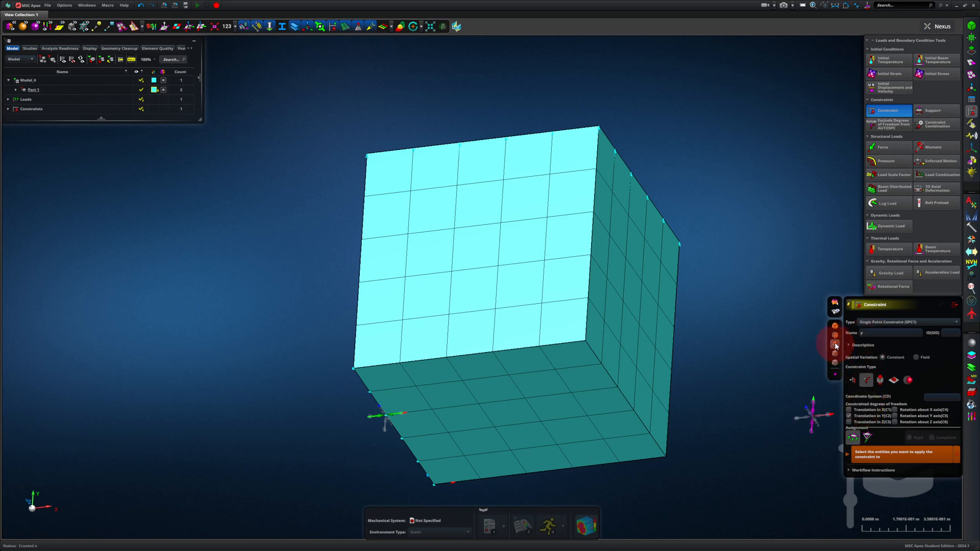
pyautogui.click(543, 408)
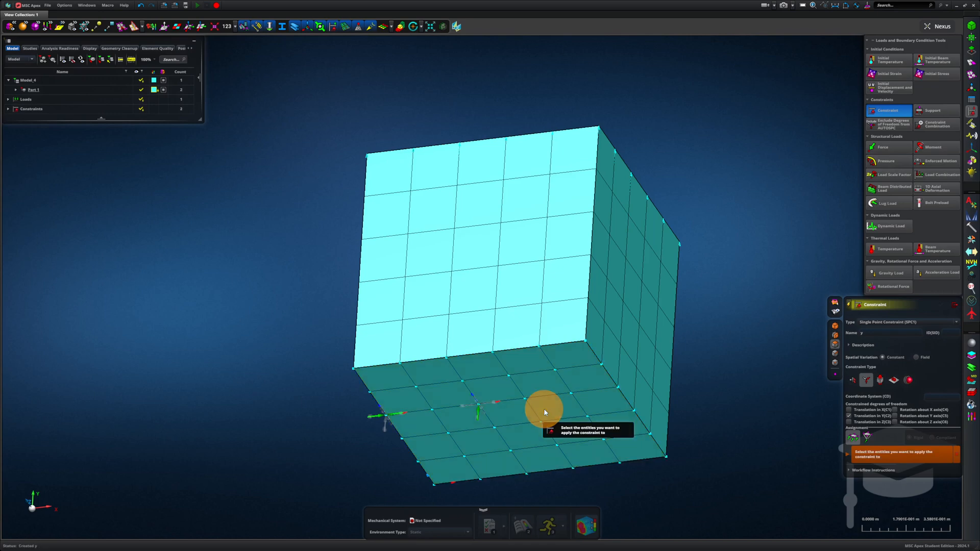
# - Create a constraint named z that fixes only translation in Z along the cube's bottom edge running in the X direction
pyautogui.click(836, 354)
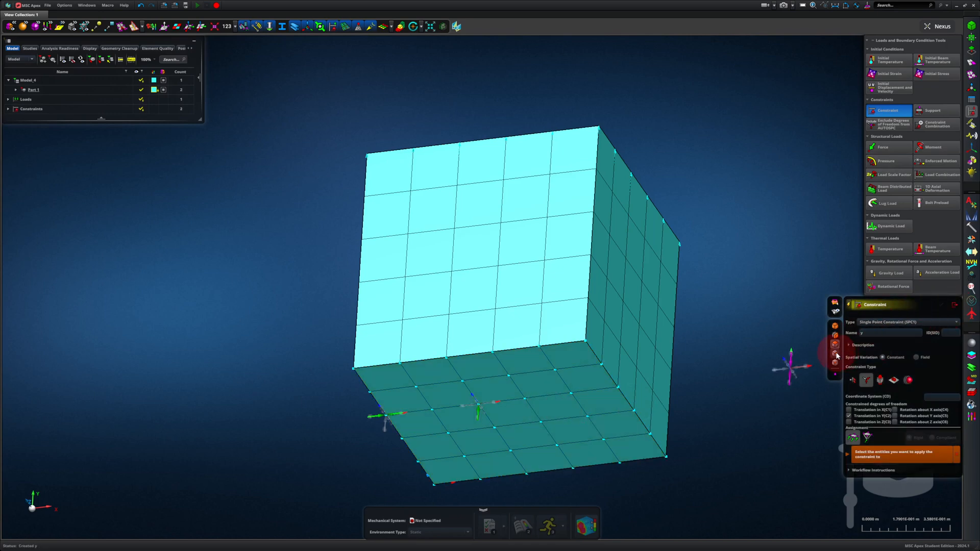
pyautogui.doubleClick(870, 333)
pyautogui.write('z')
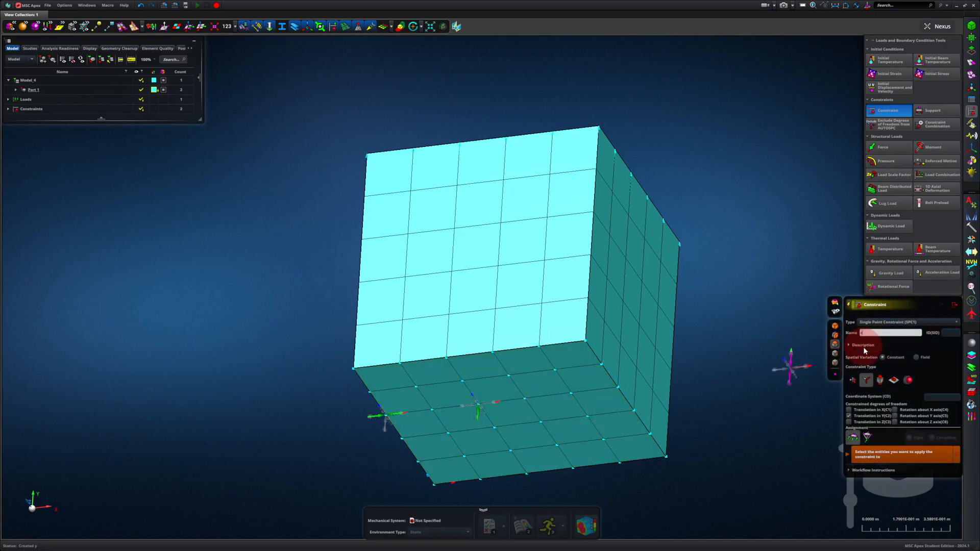
pyautogui.click(868, 416)
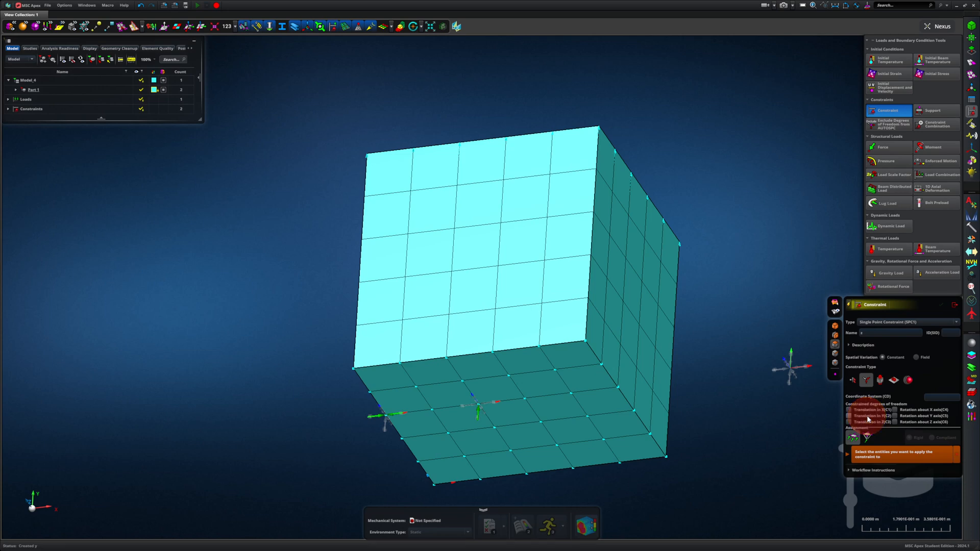
pyautogui.click(868, 424)
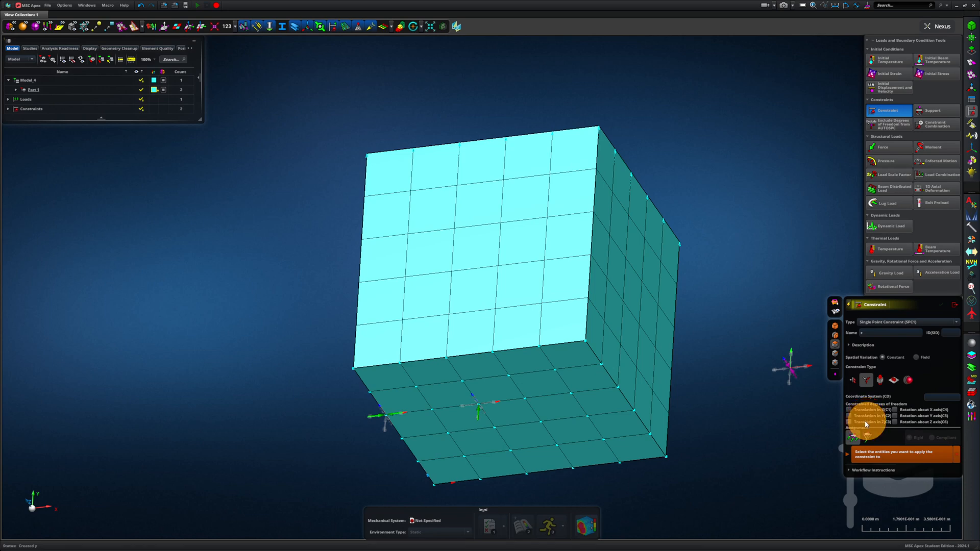
pyautogui.click(837, 355)
pyautogui.click(630, 466)
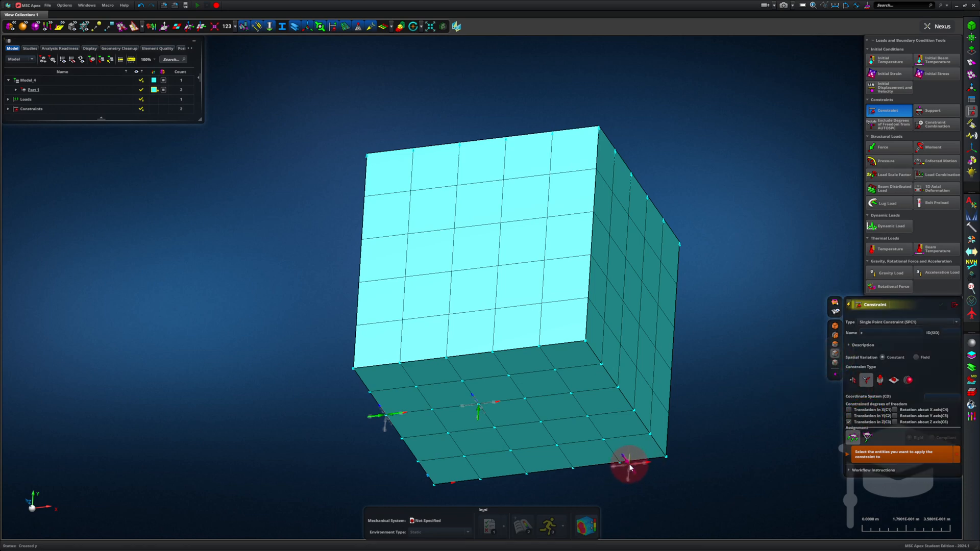
pyautogui.click(577, 467)
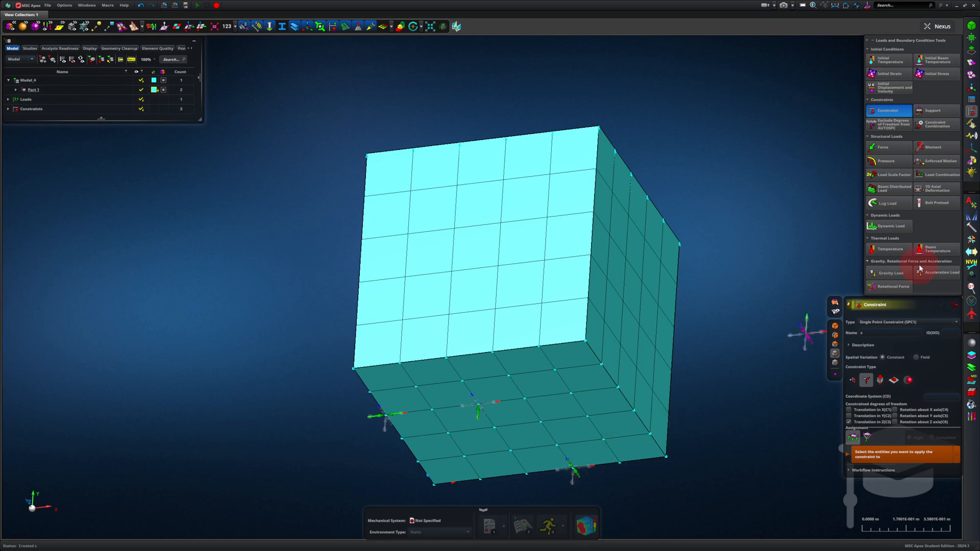
# - Run the Education Block tool from Solid Mechanics on the cube model
pyautogui.click(971, 216)
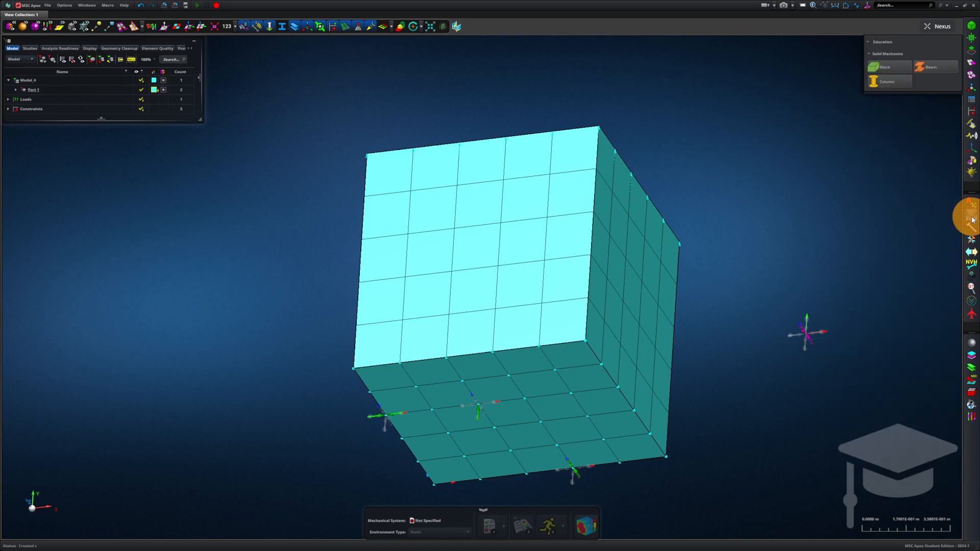
pyautogui.click(894, 72)
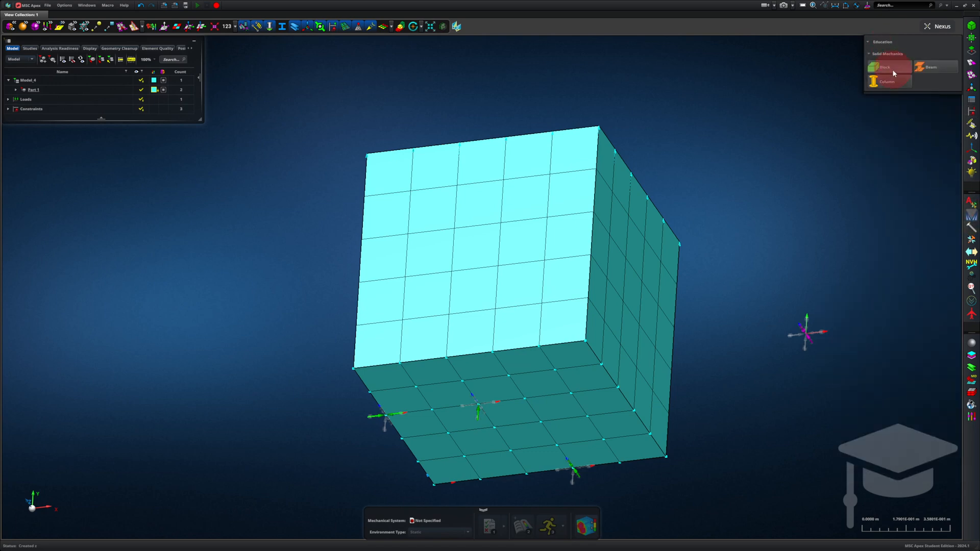
pyautogui.click(894, 72)
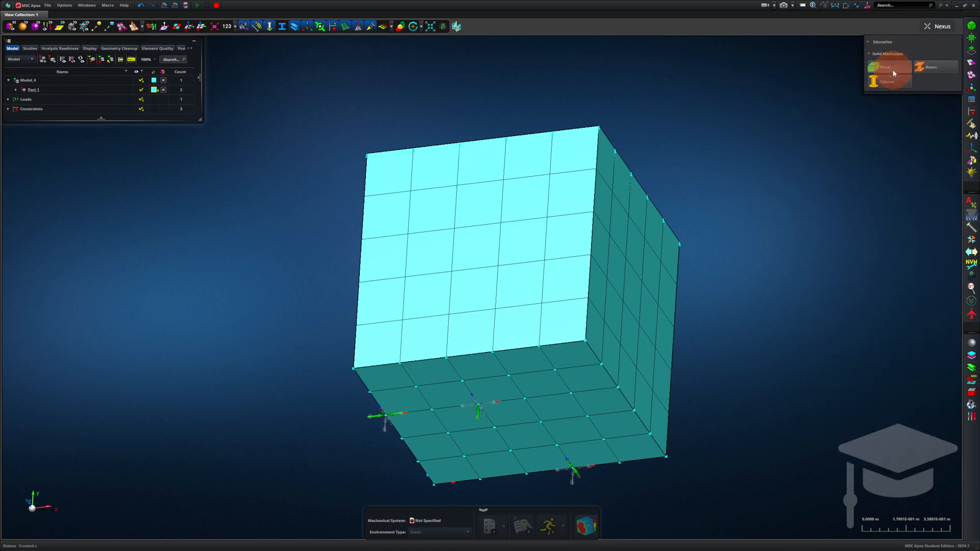
# - Create a solid (PSOLID) 3D element property named Steel 3D that uses the Steel material
pyautogui.click(972, 343)
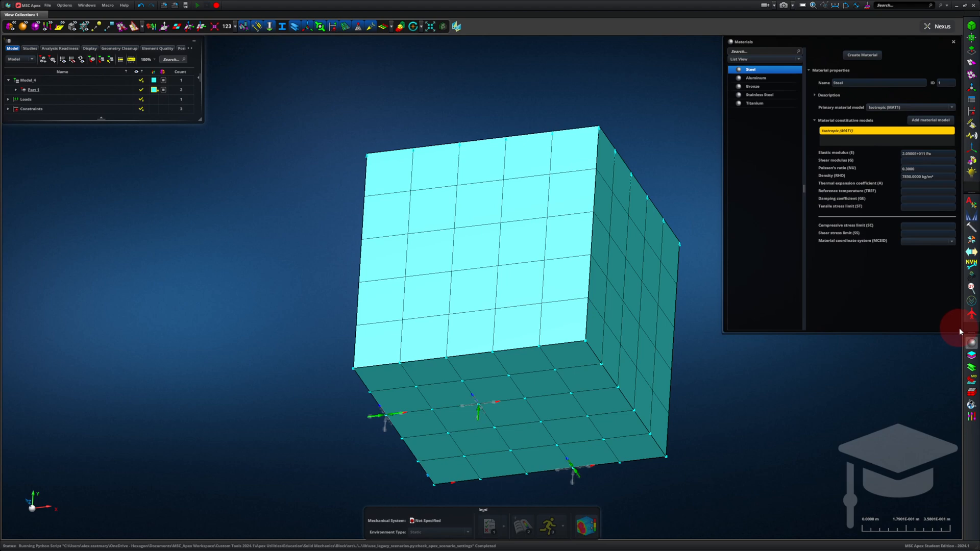
pyautogui.click(971, 394)
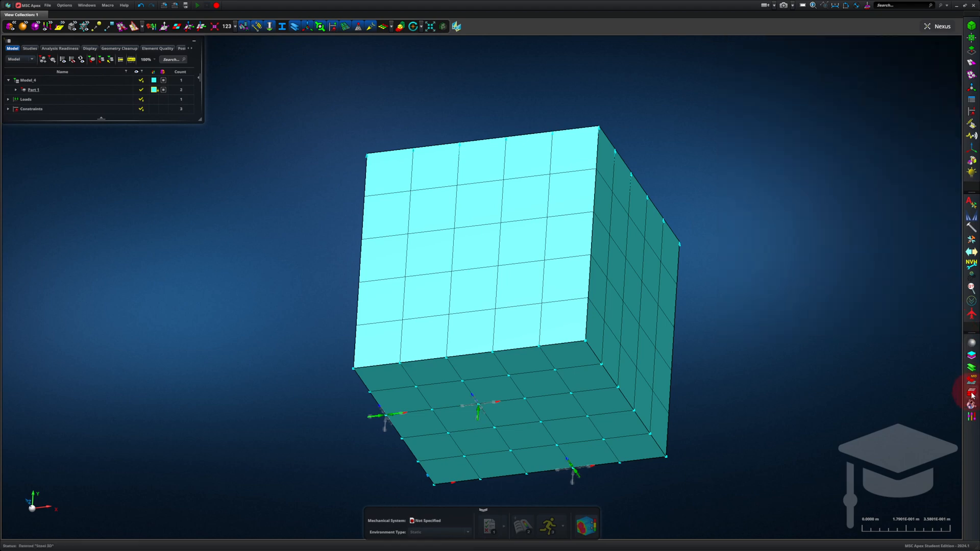
pyautogui.click(972, 394)
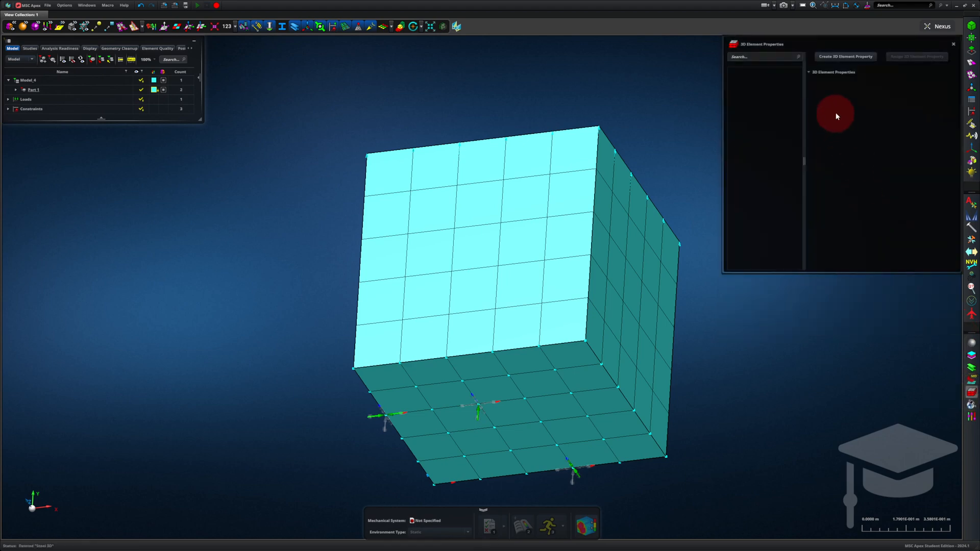
pyautogui.click(845, 57)
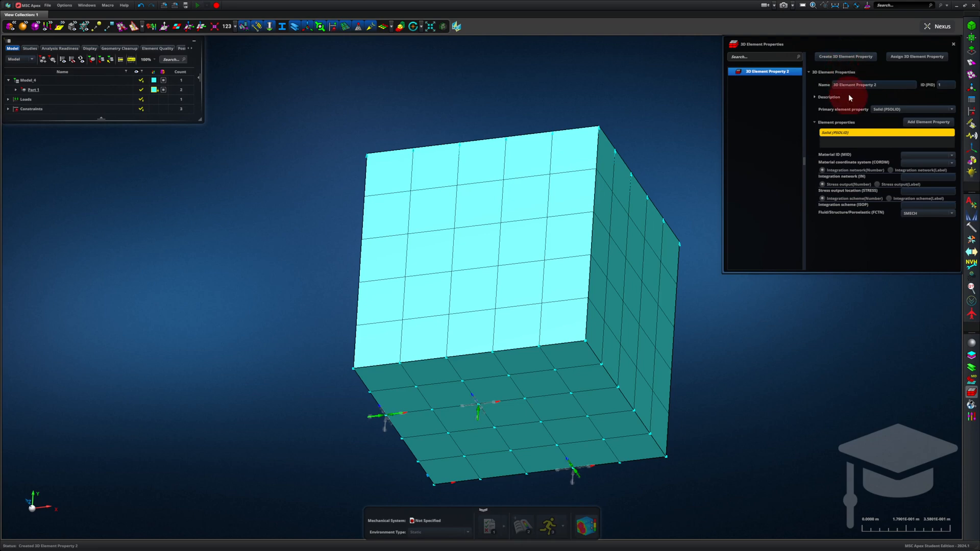
pyautogui.tripleClick(848, 85)
pyautogui.write('Steel 3D')
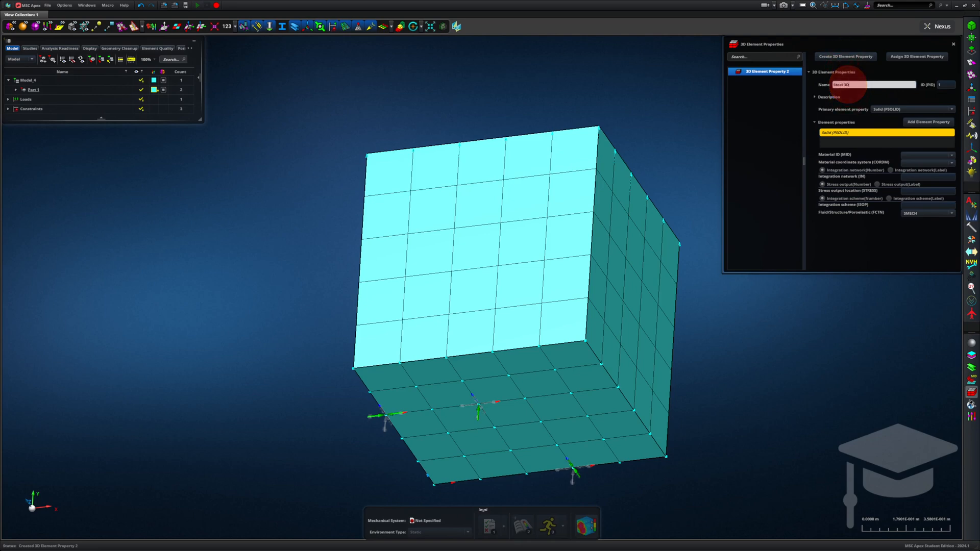
pyautogui.click(910, 158)
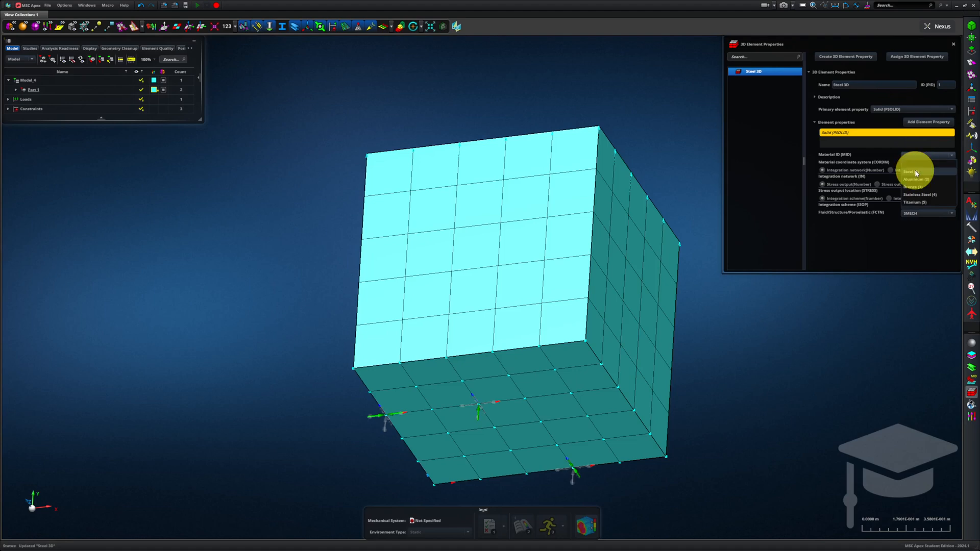
pyautogui.click(915, 170)
pyautogui.click(929, 90)
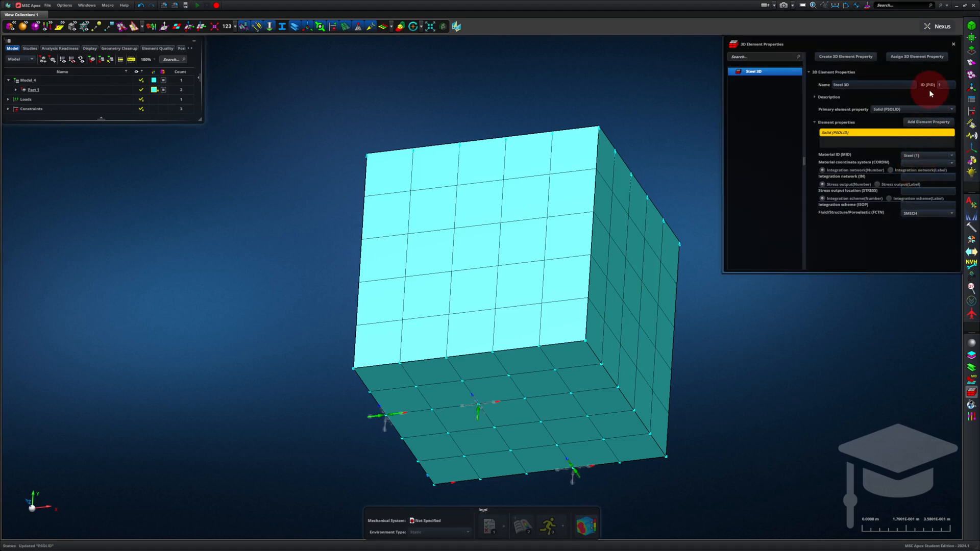
# - Assign the Steel 3D element property to the meshed cube
pyautogui.click(906, 58)
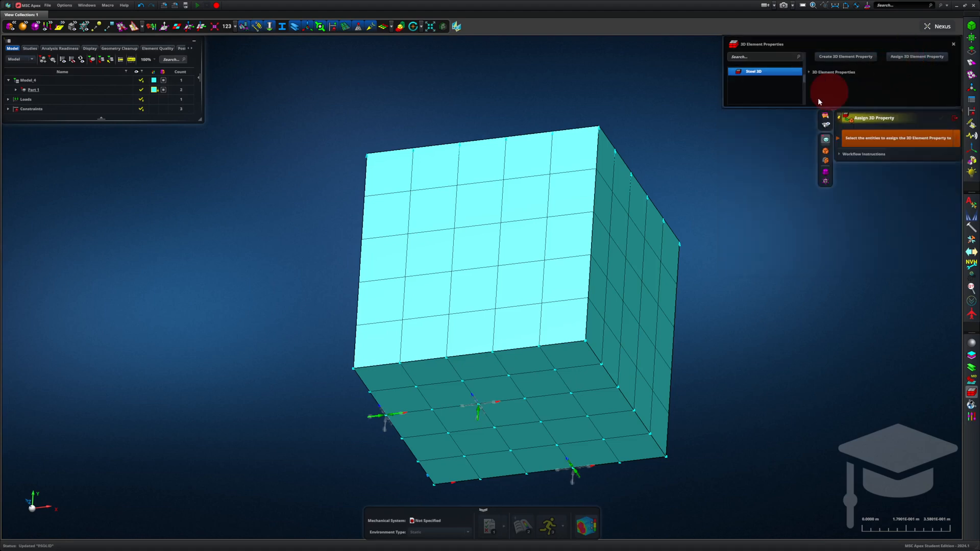
pyautogui.click(585, 291)
pyautogui.click(585, 291)
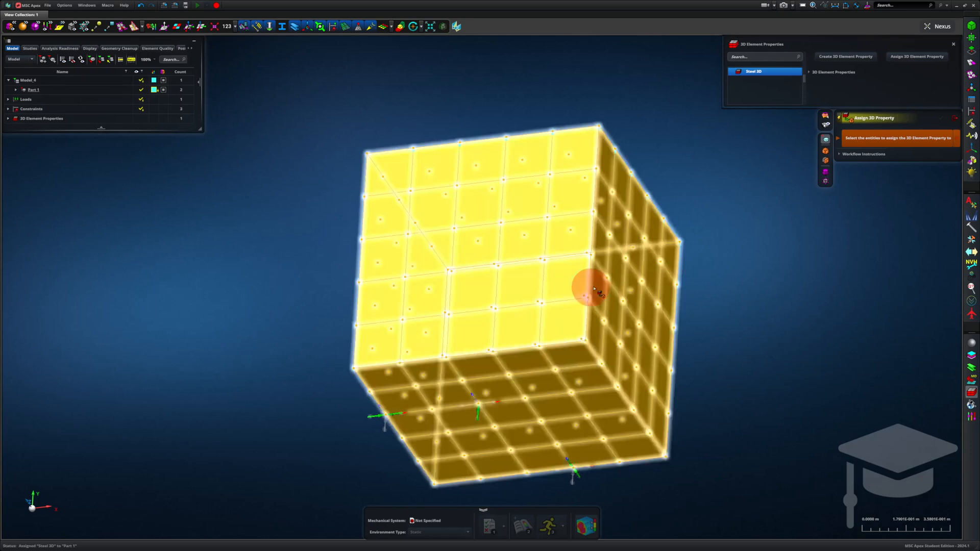
pyautogui.press('Escape')
# - Place the cube's model in an analysis scene and run the static analysis
pyautogui.click(47, 80)
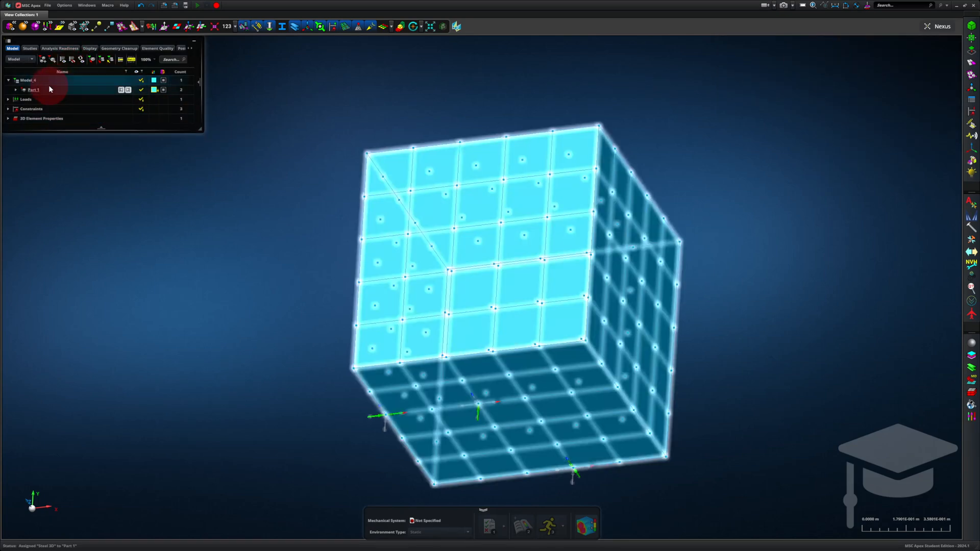
pyautogui.rightClick(47, 80)
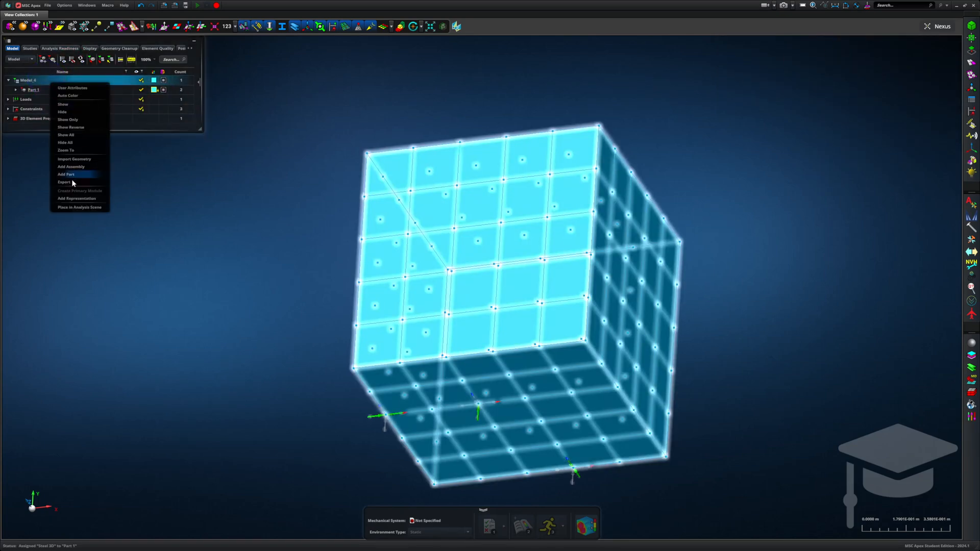
pyautogui.click(72, 208)
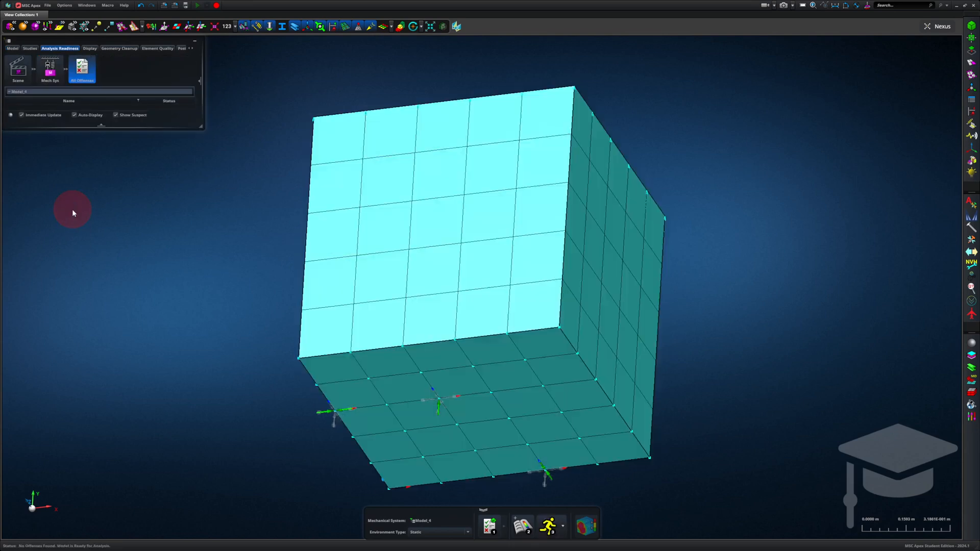
pyautogui.click(548, 525)
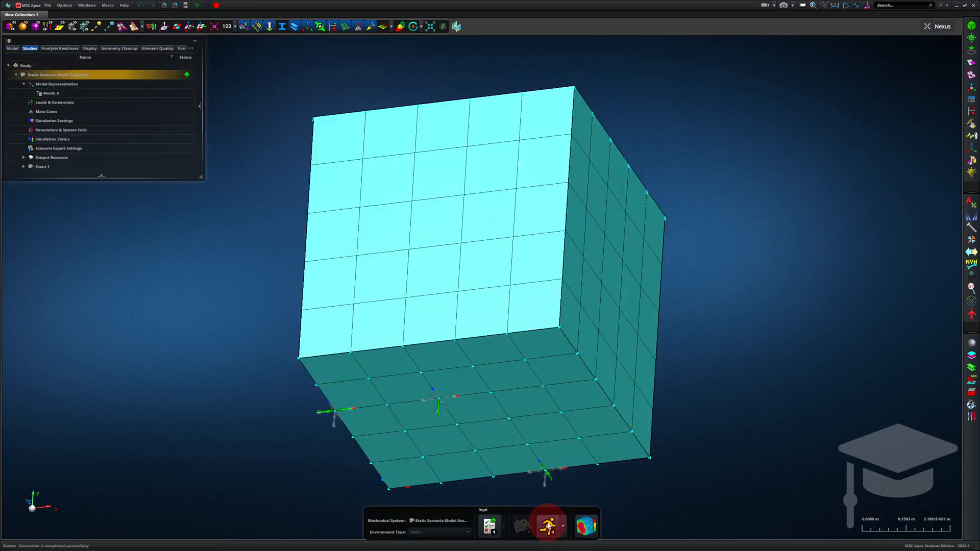
# - Open the analysis results and display the Von Mises stress as a fringe plot on the deformed cube
pyautogui.click(582, 526)
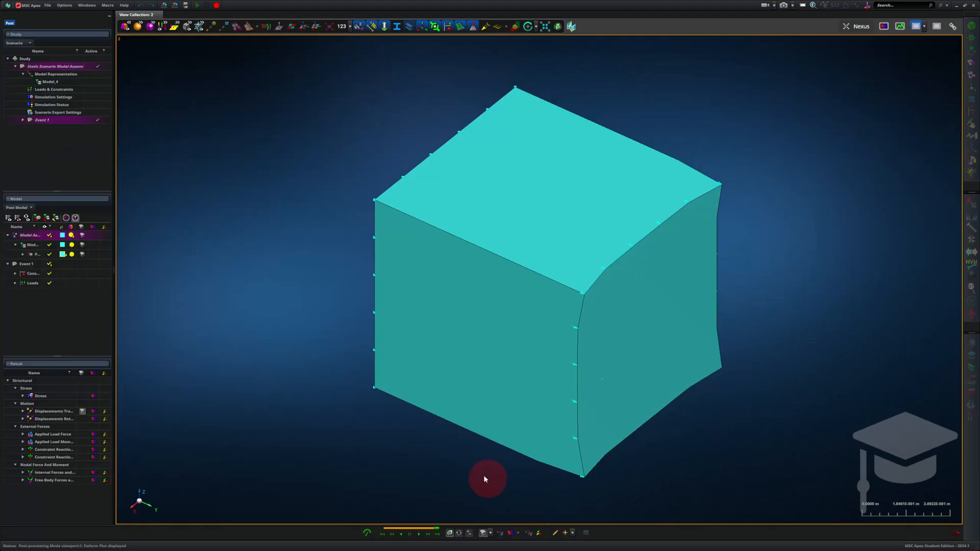
pyautogui.moveTo(442, 436); pyautogui.dragTo(515, 434, button='middle')
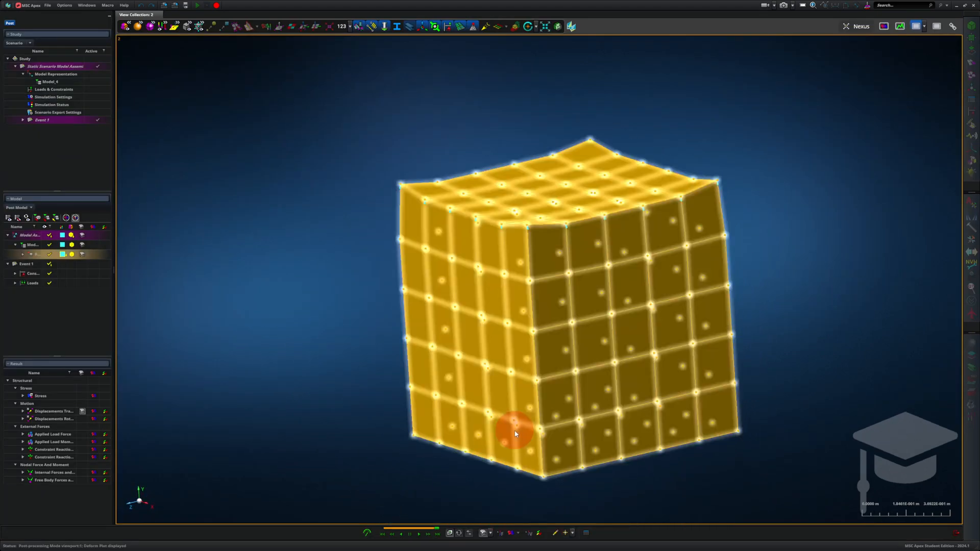
pyautogui.click(513, 534)
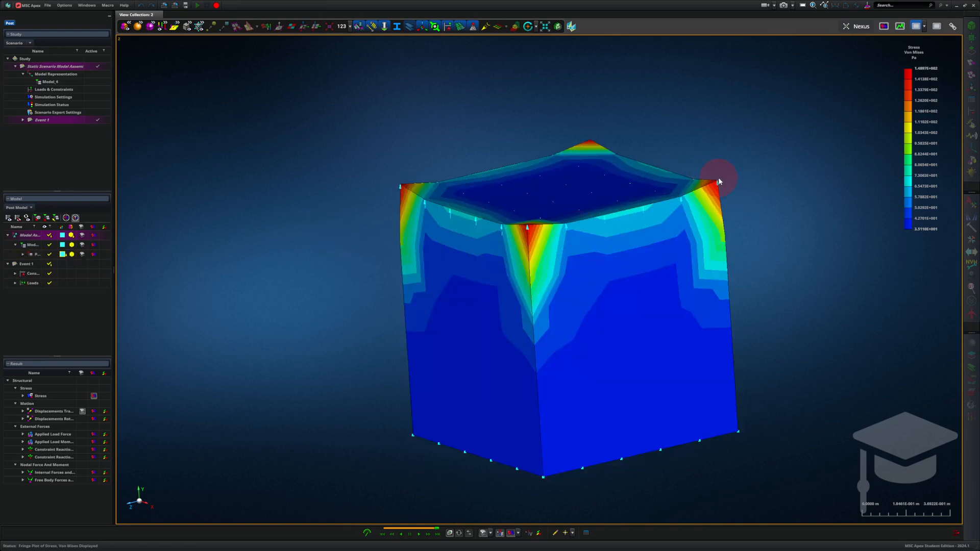
pyautogui.moveTo(935, 66)
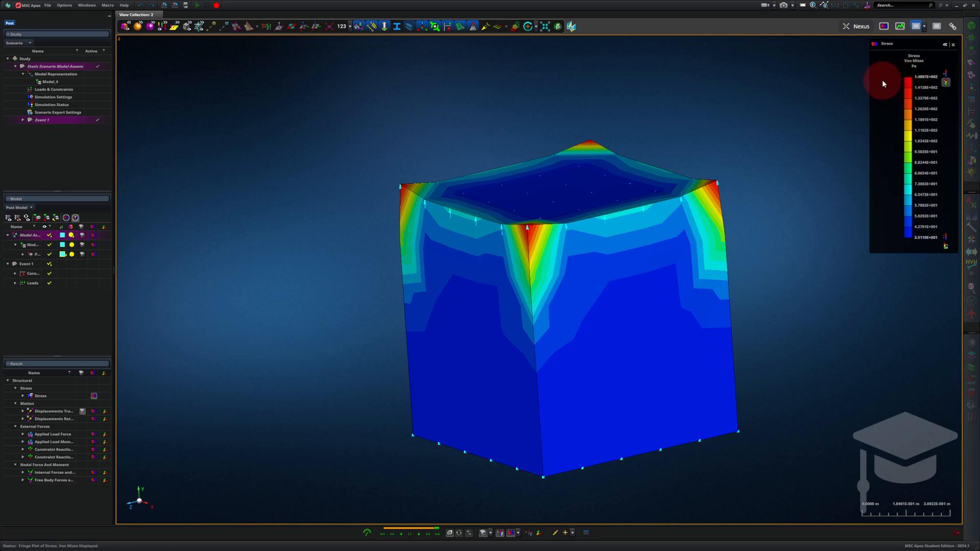
# - Add a vector plot to the results and set its quantity to Applied Load Force
pyautogui.click(535, 534)
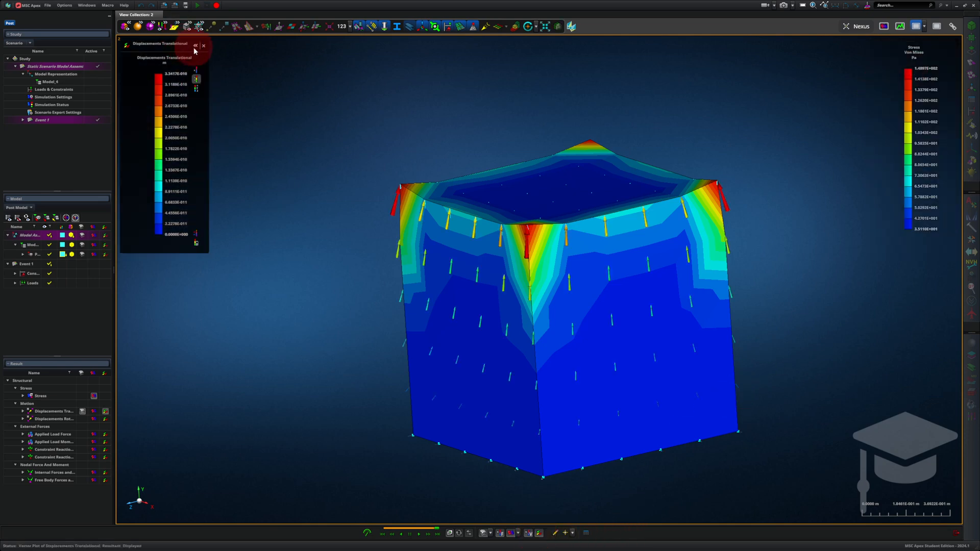
pyautogui.click(195, 46)
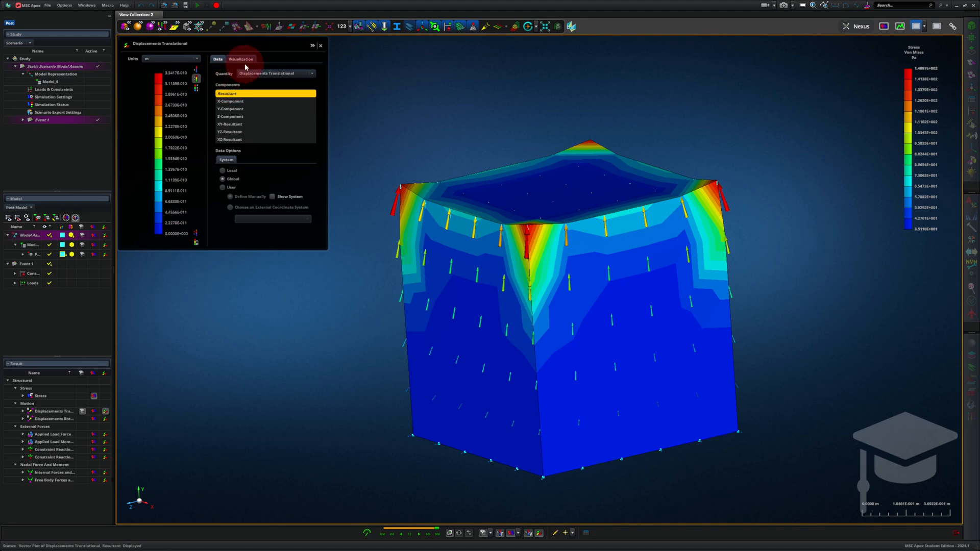
pyautogui.click(248, 73)
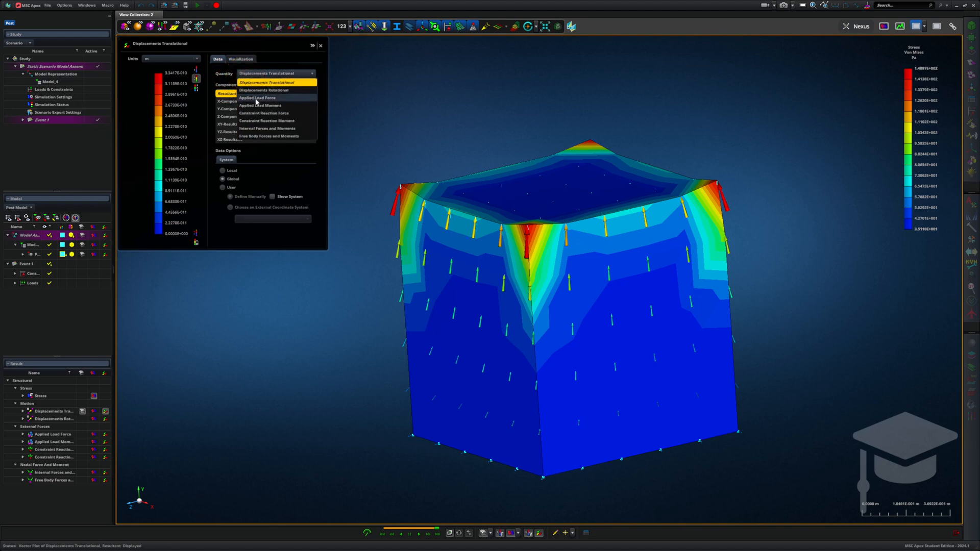
pyautogui.click(256, 99)
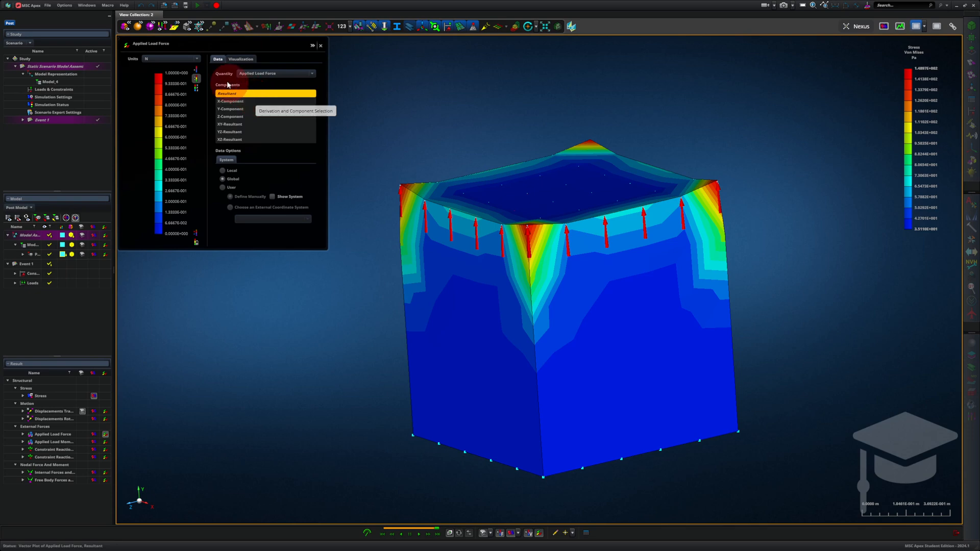
# - Switch the result view to wireframe and examine the applied force vectors across the cube's loaded face
pyautogui.click(149, 28)
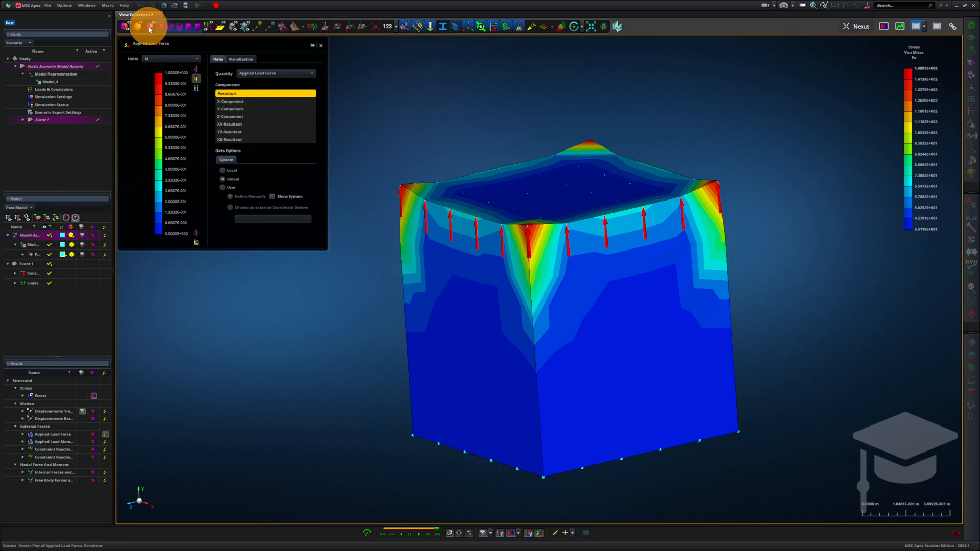
pyautogui.click(178, 29)
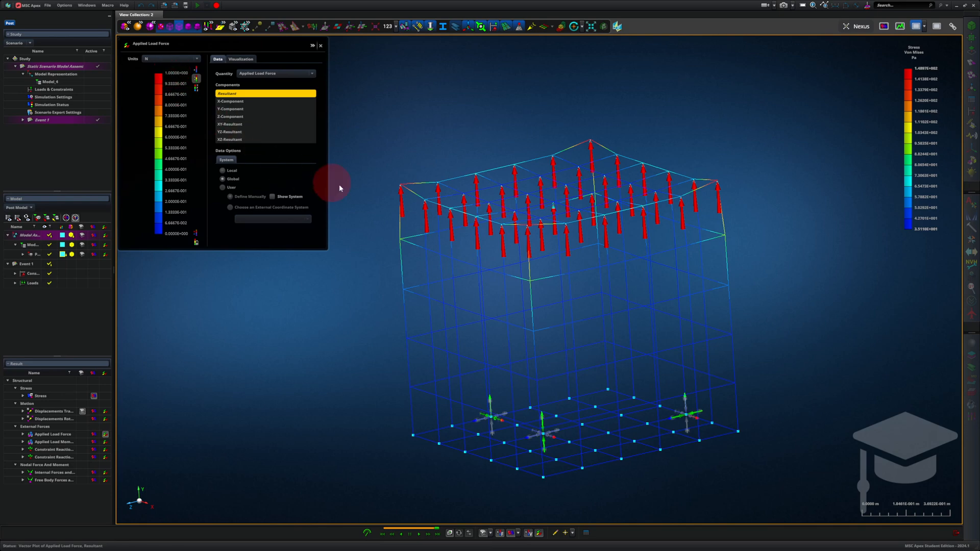
pyautogui.moveTo(382, 197); pyautogui.dragTo(388, 206, button='middle')
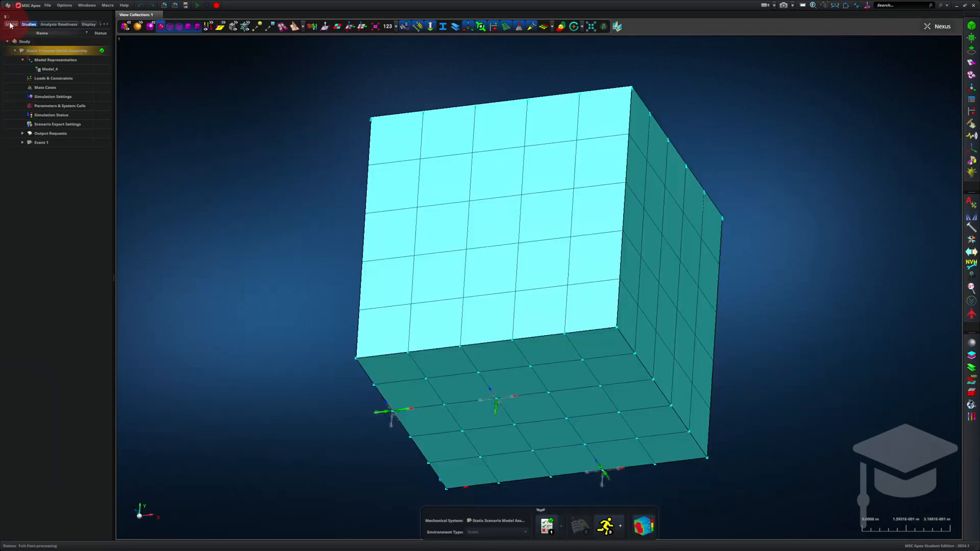
# - Set the Fy component of Force 1 to 0.027778 N, keeping the scale factor at 1
pyautogui.click(10, 25)
pyautogui.click(7, 76)
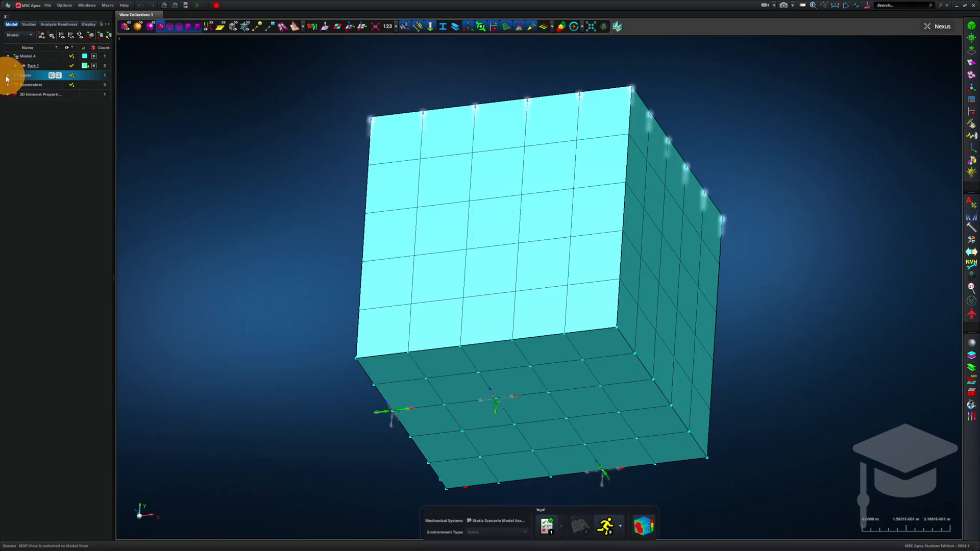
pyautogui.click(7, 76)
pyautogui.doubleClick(30, 84)
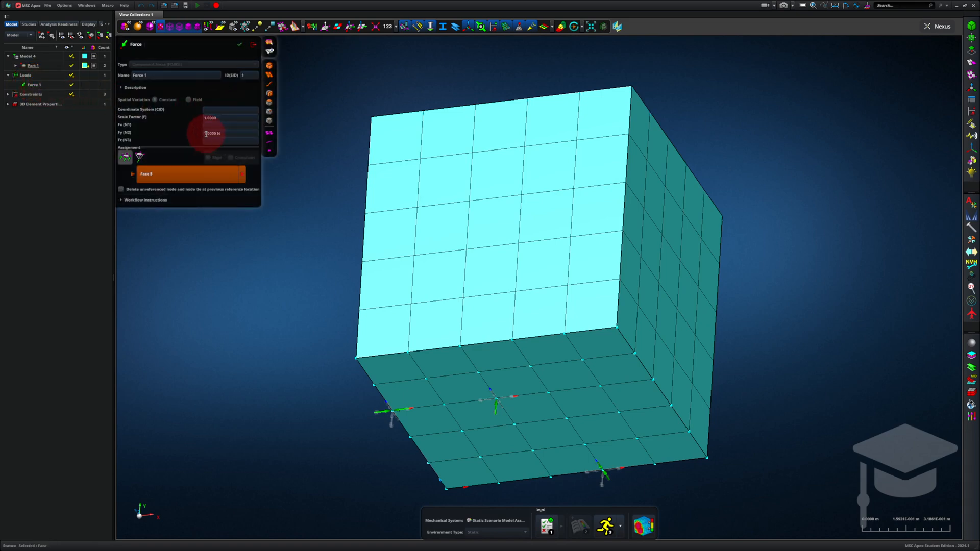
pyautogui.click(207, 134)
pyautogui.press('BackSpace')
pyautogui.click(240, 44)
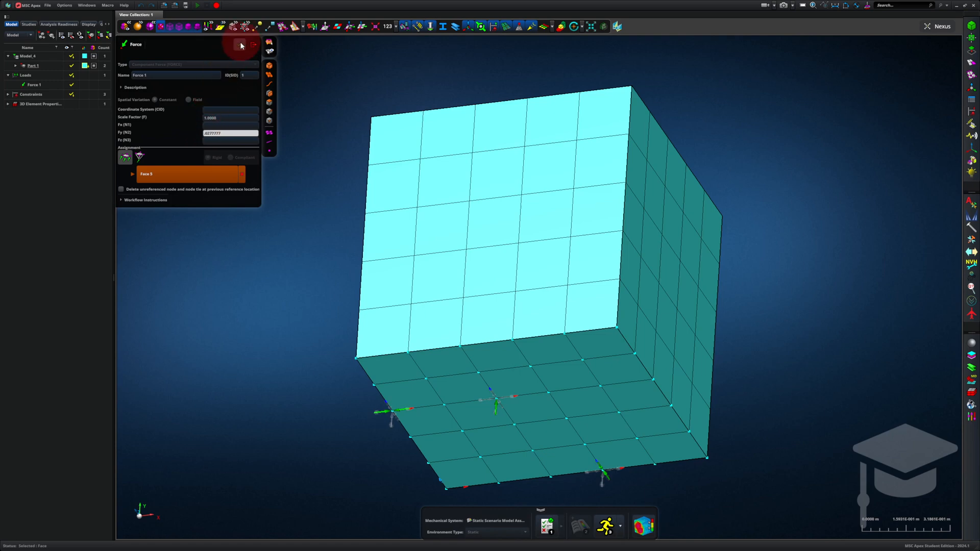
pyautogui.click(411, 218)
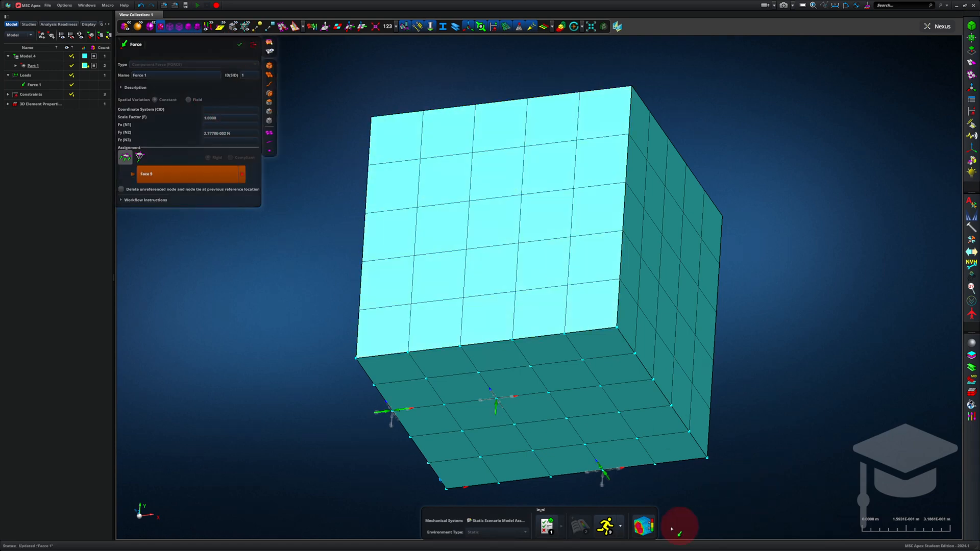
# - Rerun the static analysis and display the new stress fringe and load vectors on the shaded cube with mesh edges
pyautogui.click(606, 526)
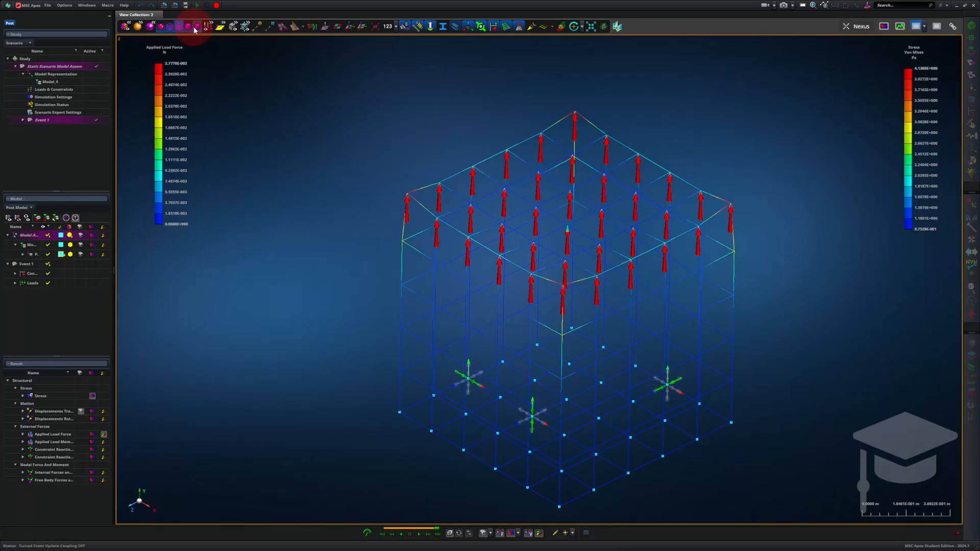
pyautogui.click(197, 29)
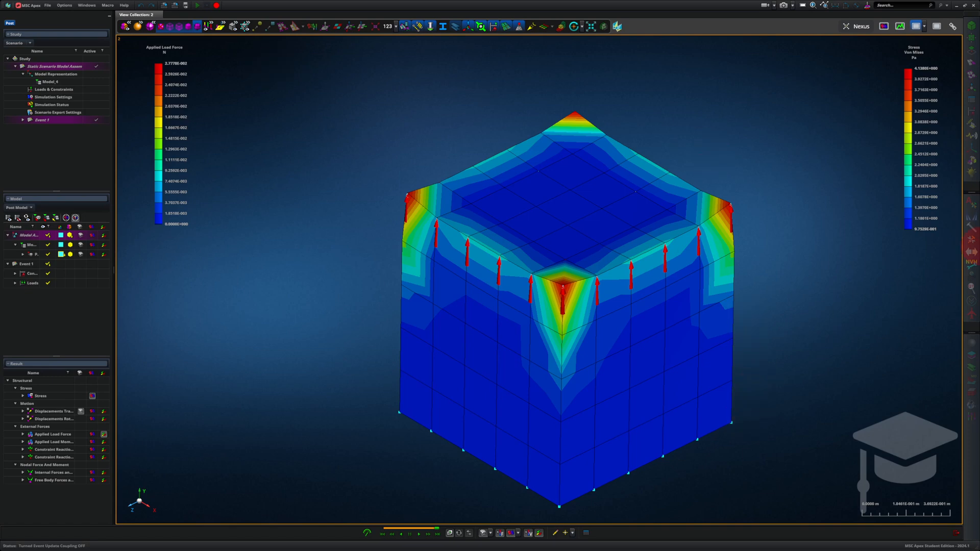
pyautogui.click(925, 238)
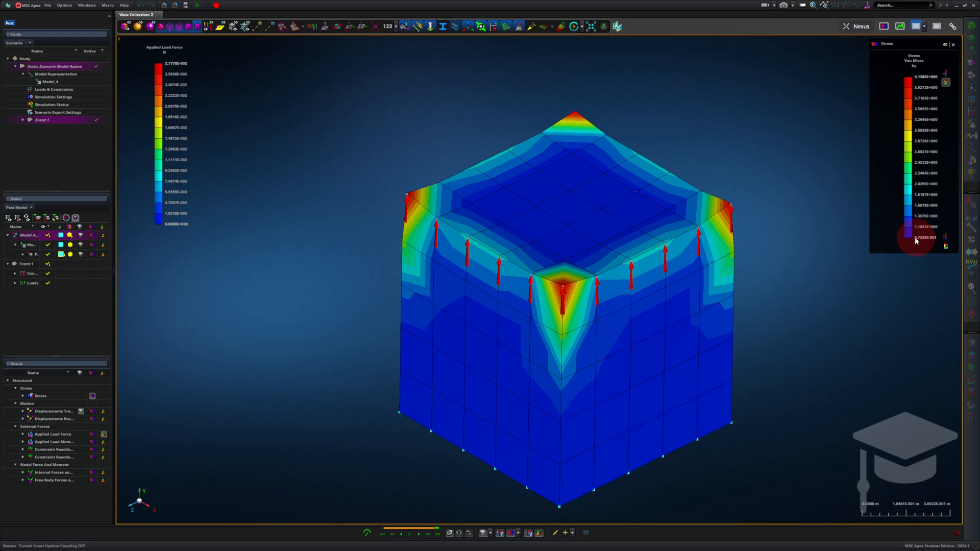
pyautogui.click(820, 330)
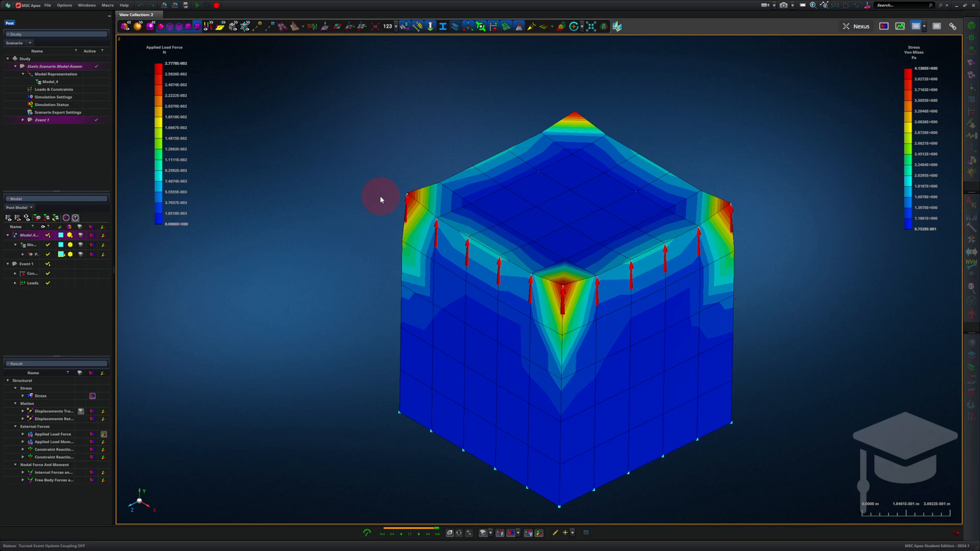
# - Switch the cube to wireframe display and set the vector plot's quantity to Constraint Reaction Force
pyautogui.click(180, 29)
pyautogui.moveTo(165, 48)
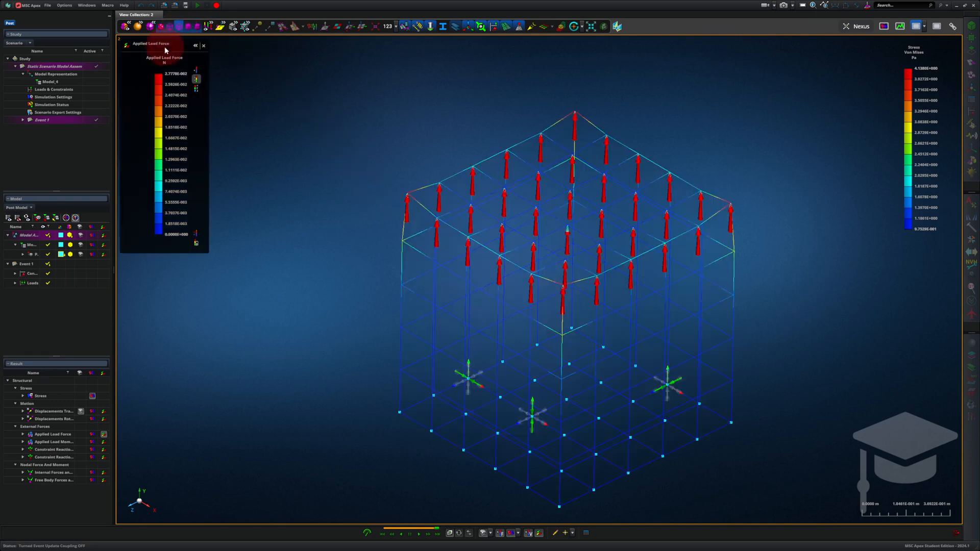
pyautogui.click(197, 47)
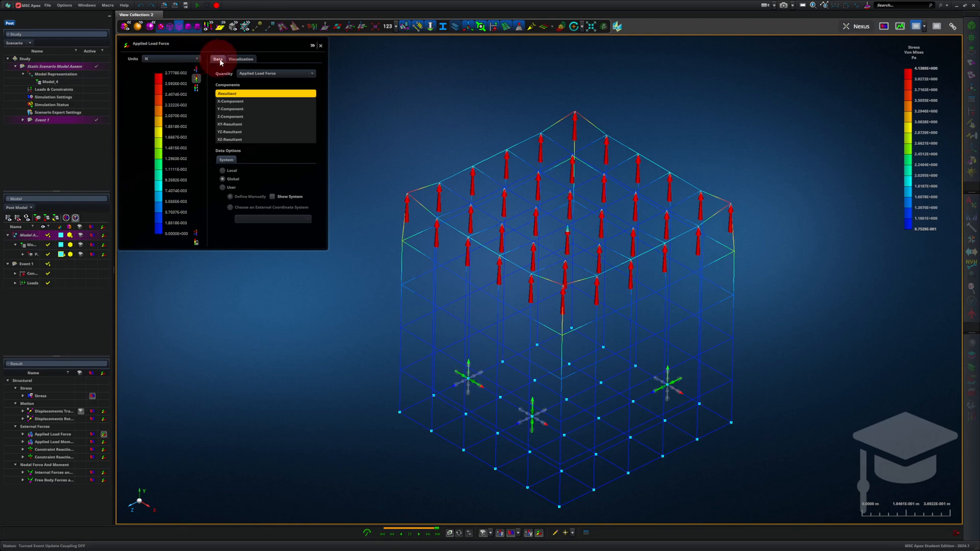
pyautogui.click(246, 74)
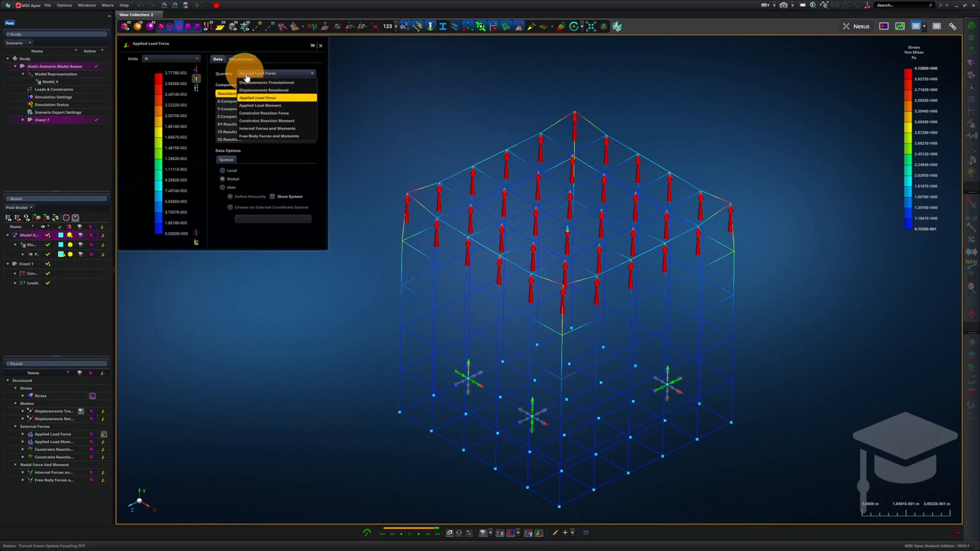
pyautogui.click(258, 113)
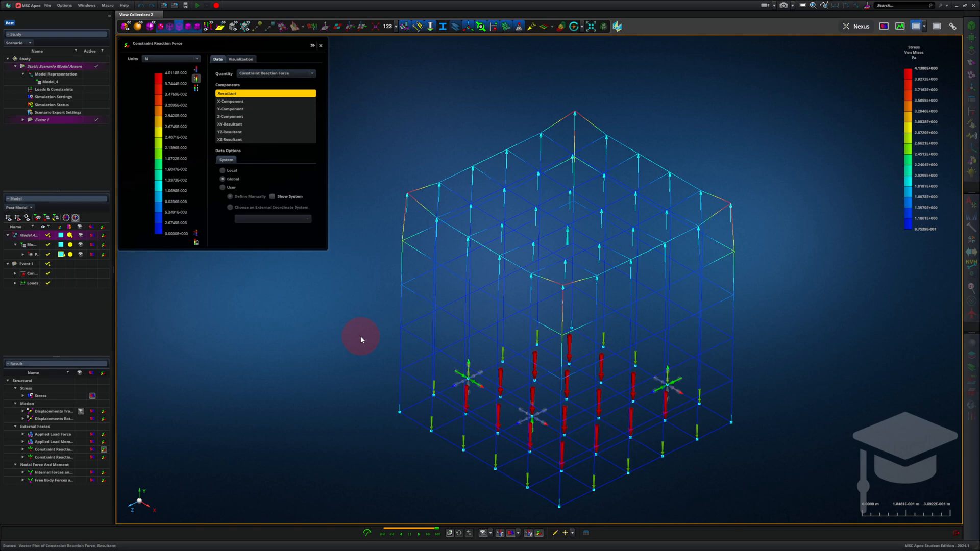
pyautogui.moveTo(361, 337); pyautogui.dragTo(359, 334, button='middle')
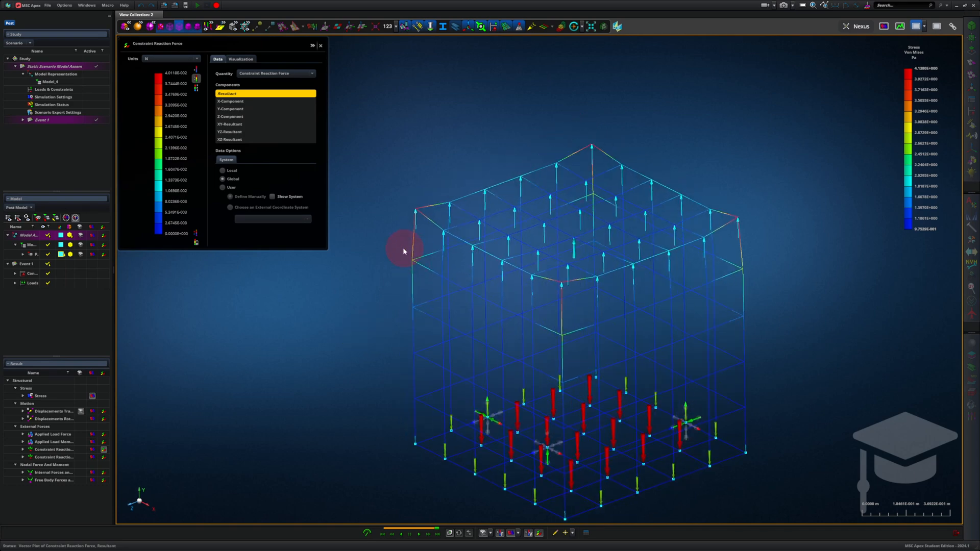
# - Probe the constraint reaction vectors at an interior, a corner and an edge node of the cube's bottom face
pyautogui.click(814, 6)
pyautogui.moveTo(887, 45); pyautogui.dragTo(890, 158)
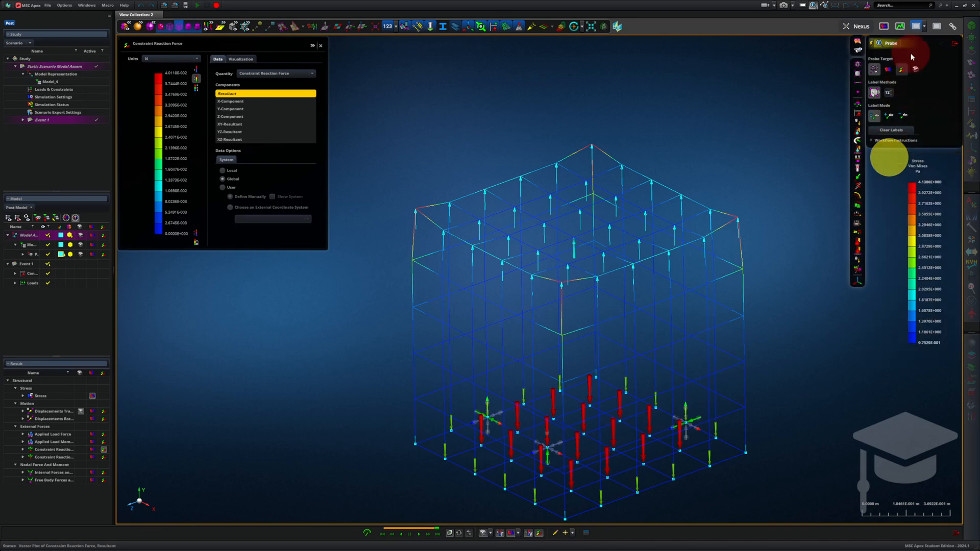
pyautogui.click(904, 72)
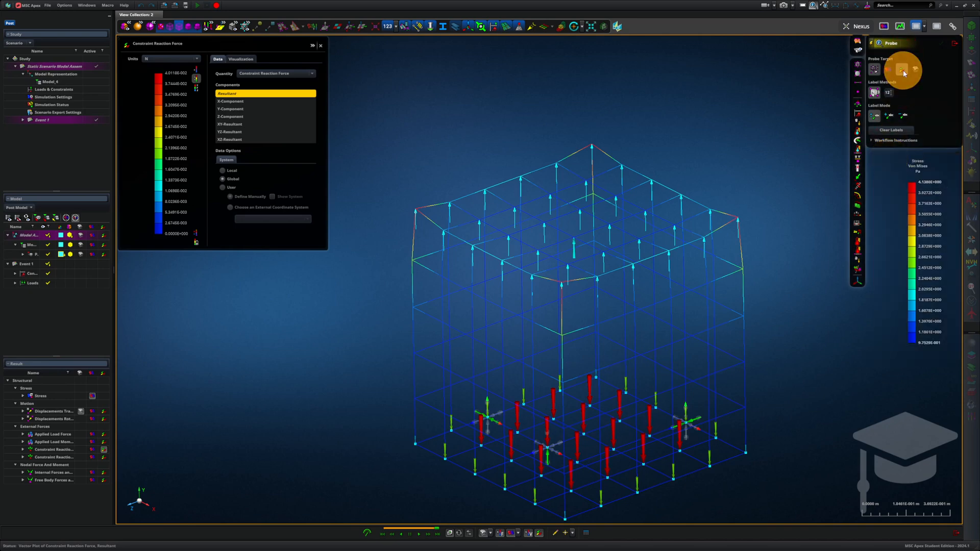
pyautogui.click(567, 490)
pyautogui.click(593, 502)
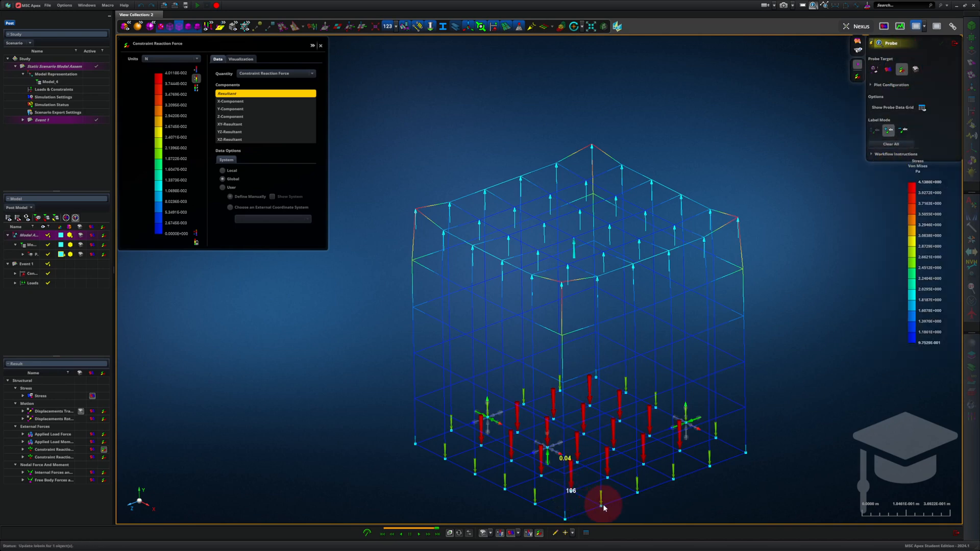
# - Set the reaction force plot units to mN and examine the probed labels on the bottom face
pyautogui.click(160, 61)
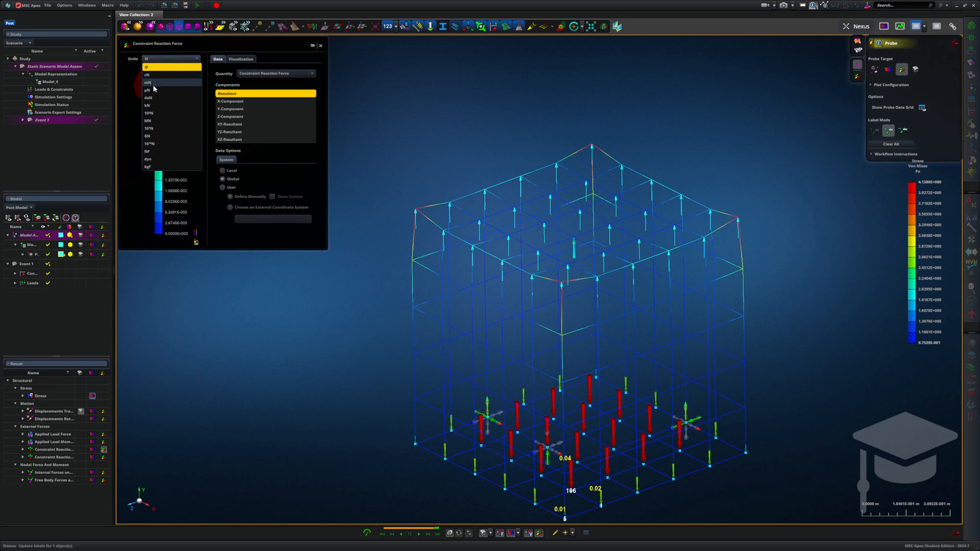
pyautogui.click(154, 87)
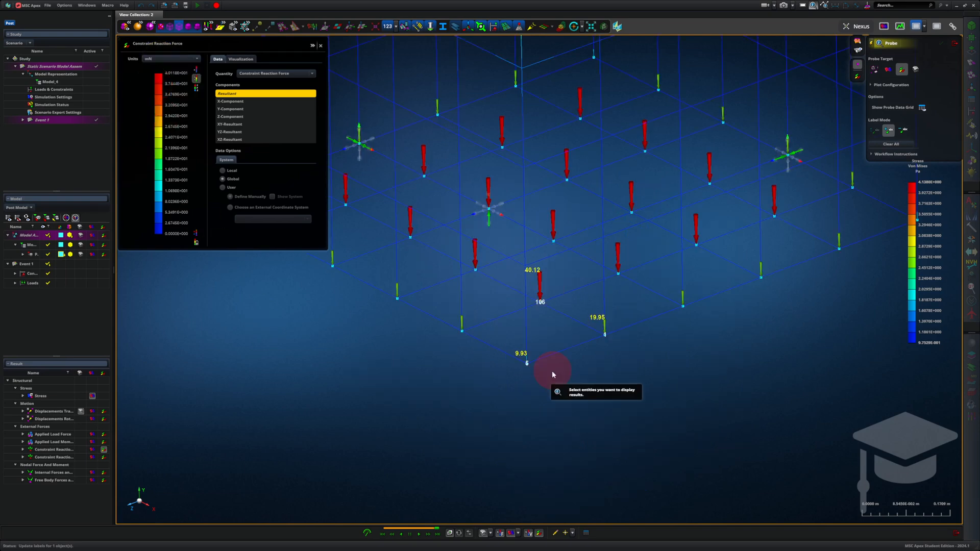
pyautogui.scroll(-5, 553, 372)
pyautogui.scroll(3, 552, 371)
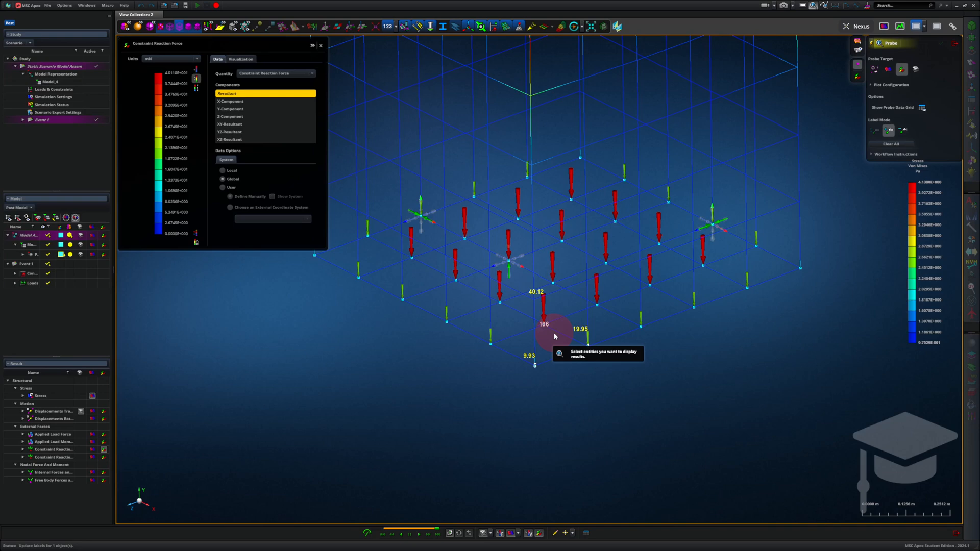
pyautogui.scroll(-3, 555, 337)
pyautogui.moveTo(556, 336); pyautogui.dragTo(626, 469, button='right')
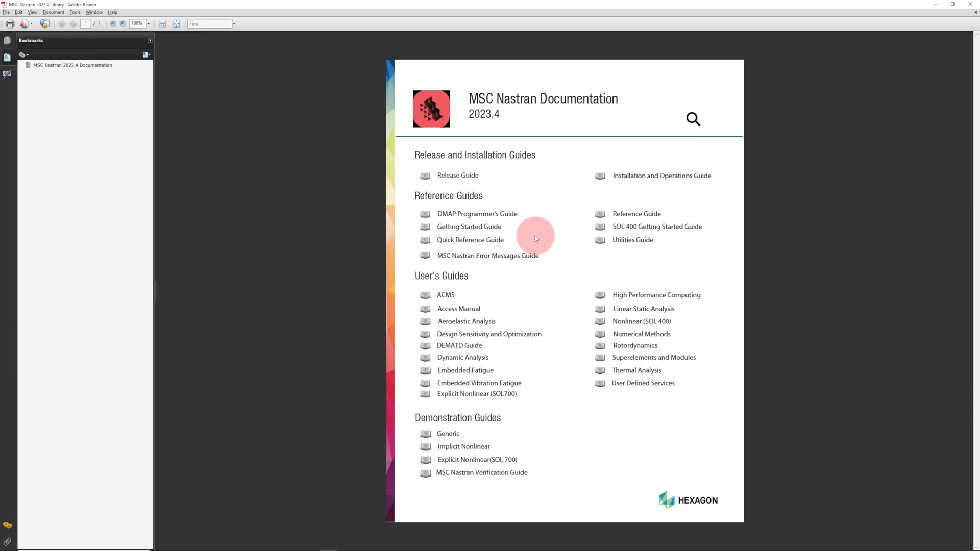
# - In the MSC Nastran Getting Started Guide, read Chapter 9's Basic Static Loads table, from the FORCE entry to PLOAD
pyautogui.click(475, 228)
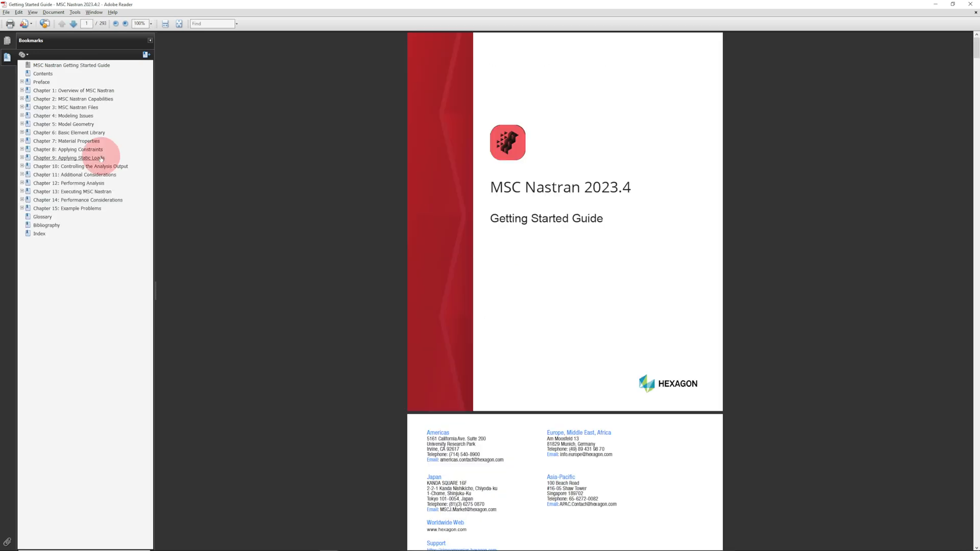
pyautogui.click(97, 158)
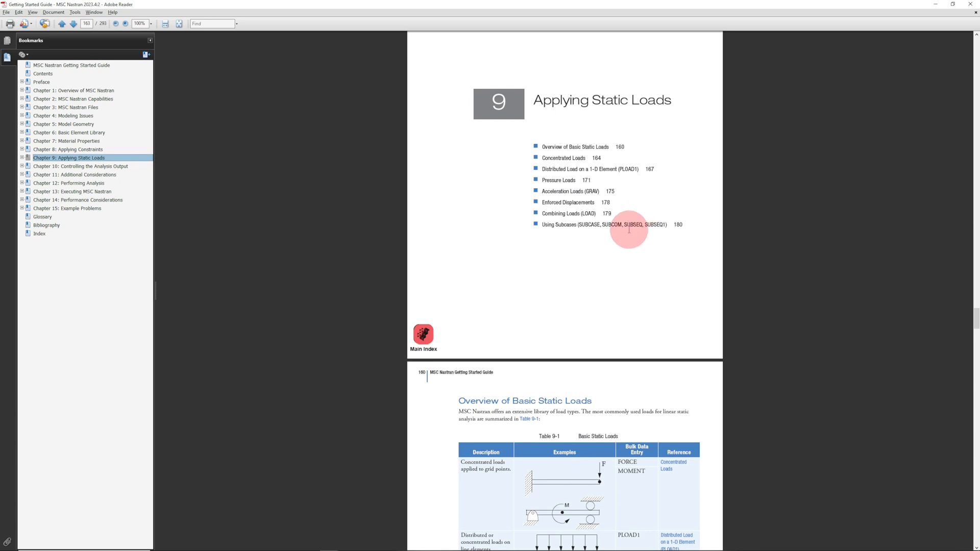
pyautogui.scroll(-3, 630, 232)
pyautogui.scroll(-2, 631, 233)
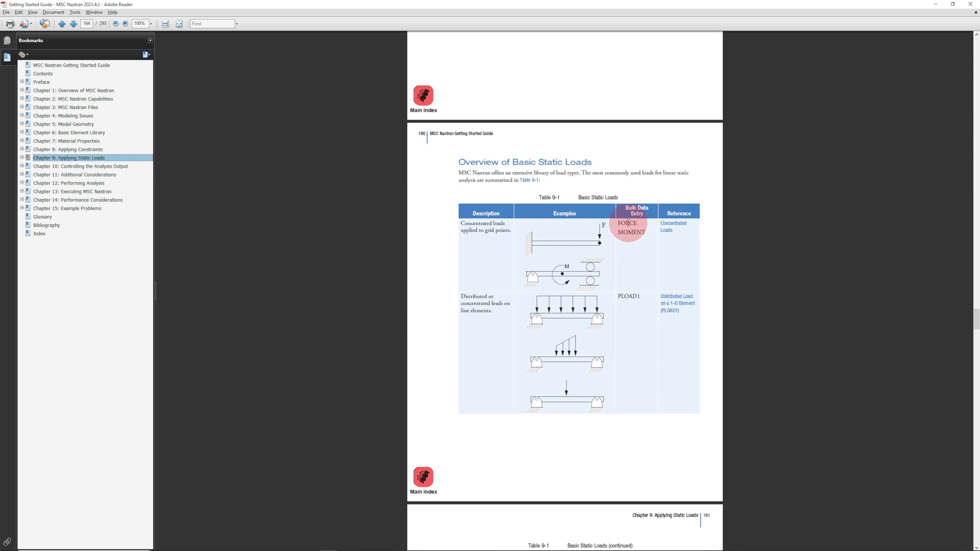
pyautogui.doubleClick(628, 223)
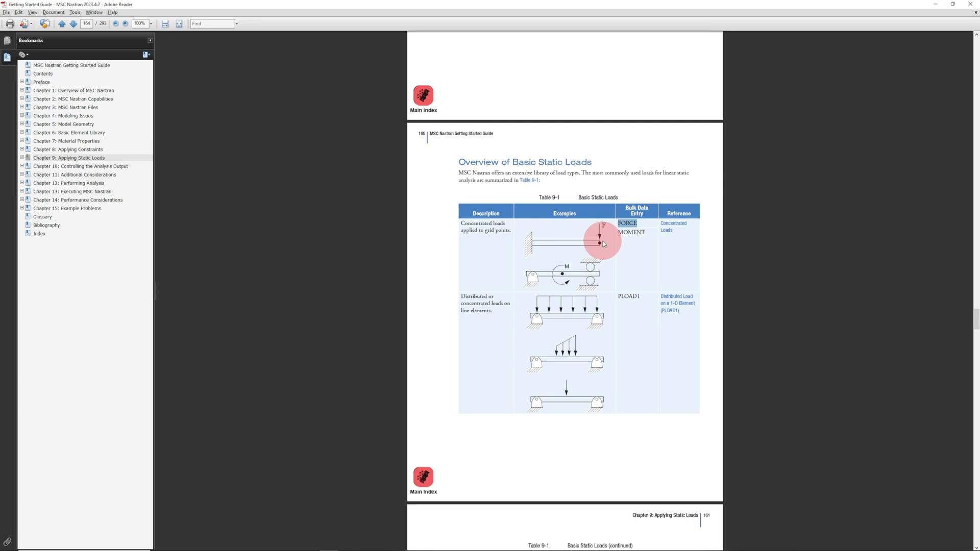
pyautogui.scroll(-10, 604, 243)
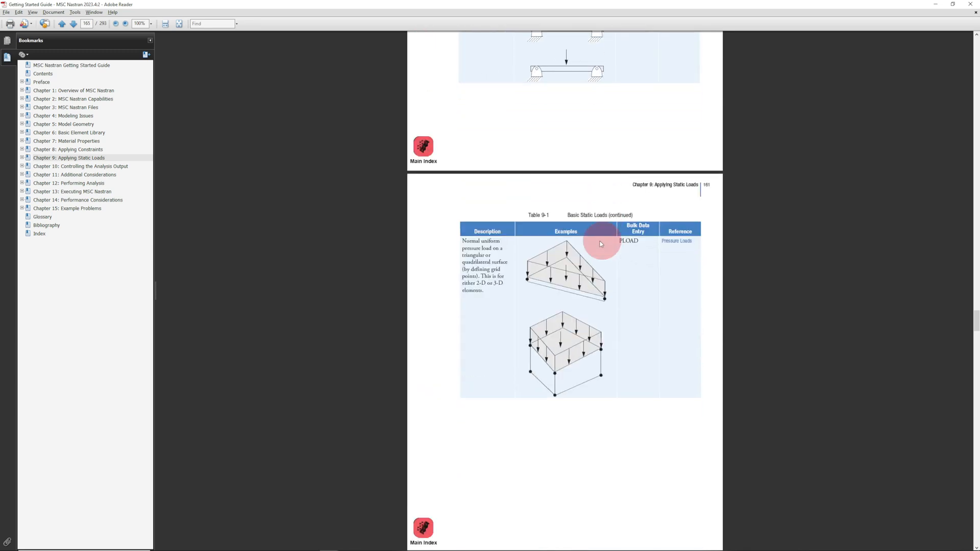
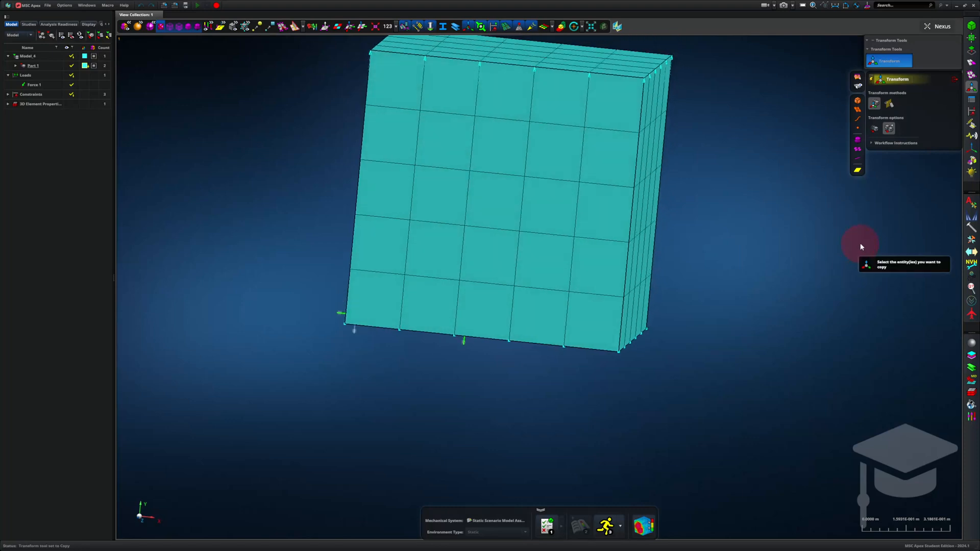
# - Copy the cube mesh 2 m along the X axis with the Transform tool
pyautogui.click(889, 129)
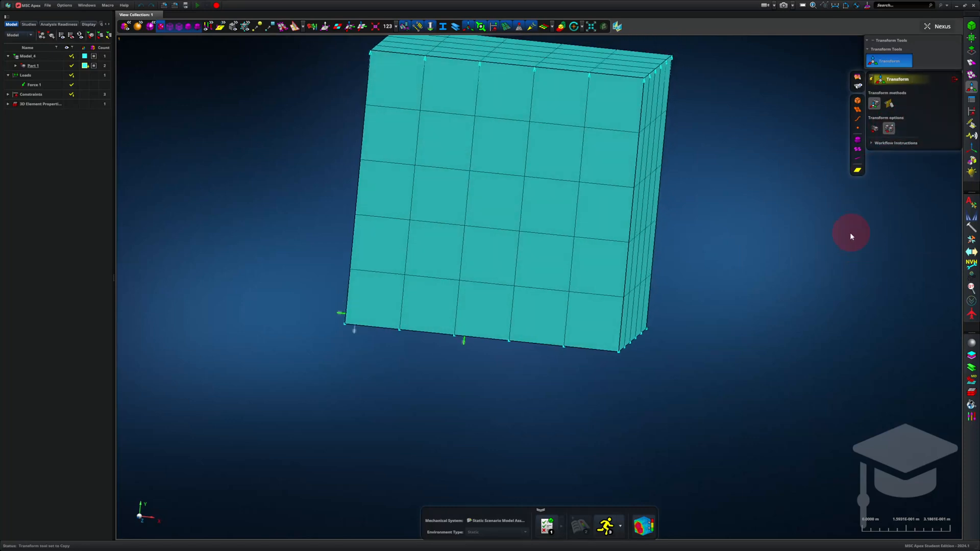
pyautogui.click(621, 274)
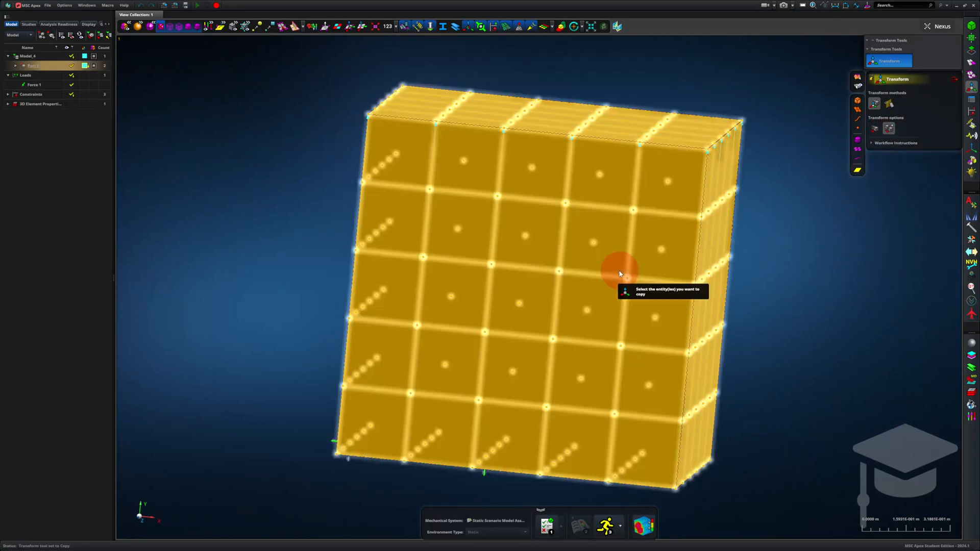
pyautogui.click(621, 274)
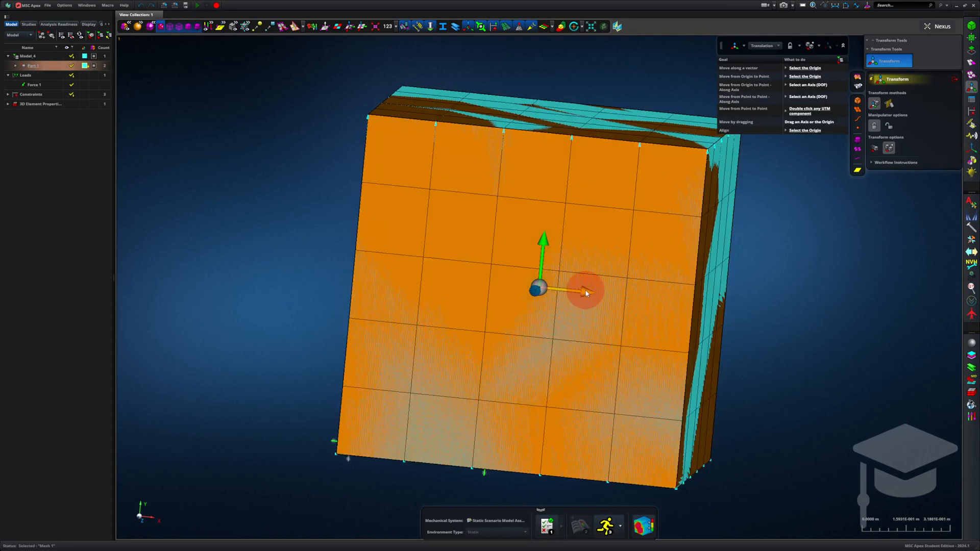
pyautogui.moveTo(586, 293); pyautogui.dragTo(582, 301)
pyautogui.click(583, 301)
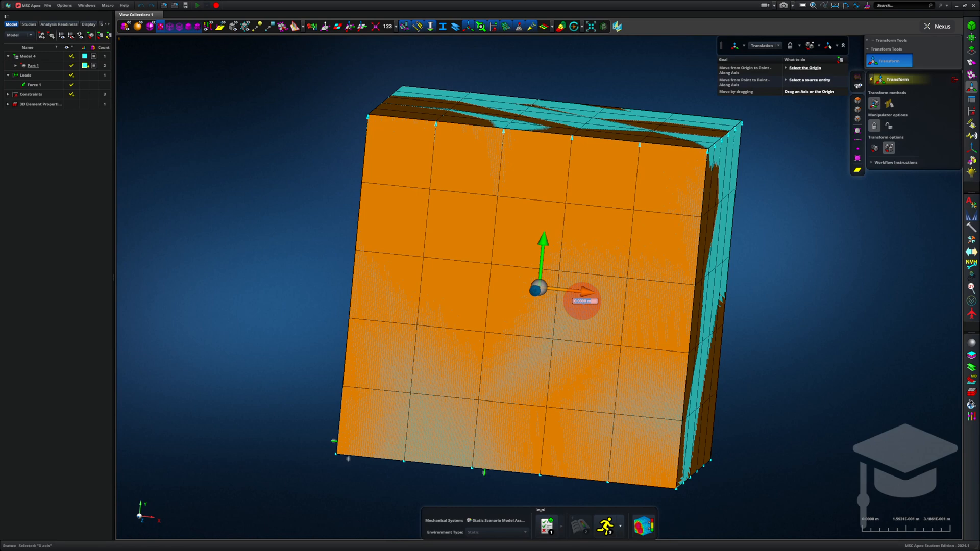
pyautogui.write('2')
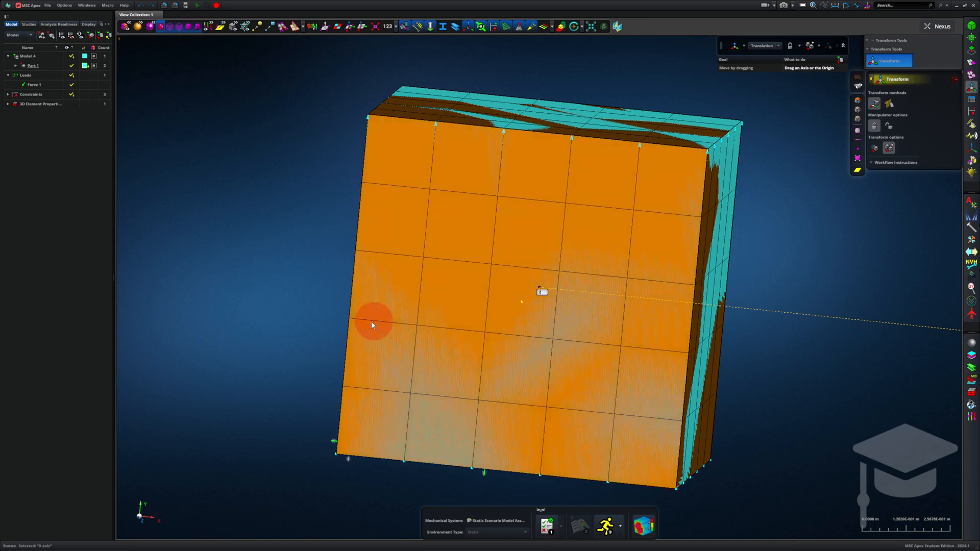
pyautogui.click(313, 311)
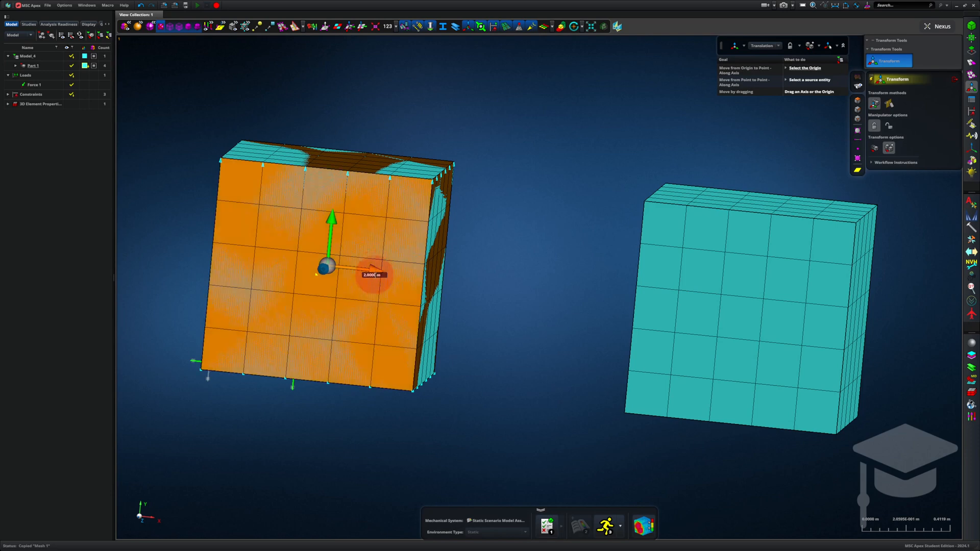
# - Make four more copies of the original cube mesh at 4, 6, 8 and 10 m along the X axis
pyautogui.click(371, 275)
pyautogui.write('4')
pyautogui.press('Return')
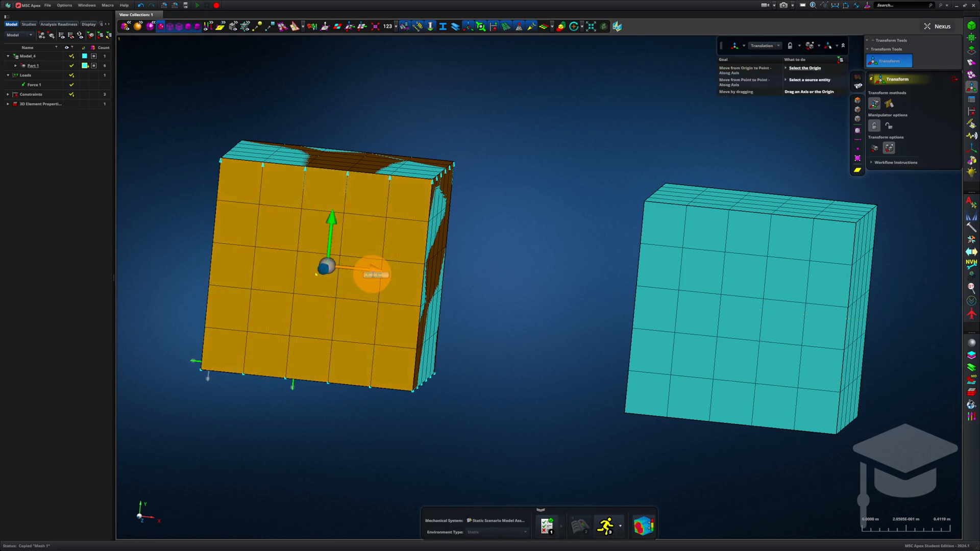
pyautogui.write('6')
pyautogui.press('Return')
pyautogui.click(372, 275)
pyautogui.write('8')
pyautogui.press('Return')
pyautogui.click(372, 274)
pyautogui.write('10')
pyautogui.press('Return')
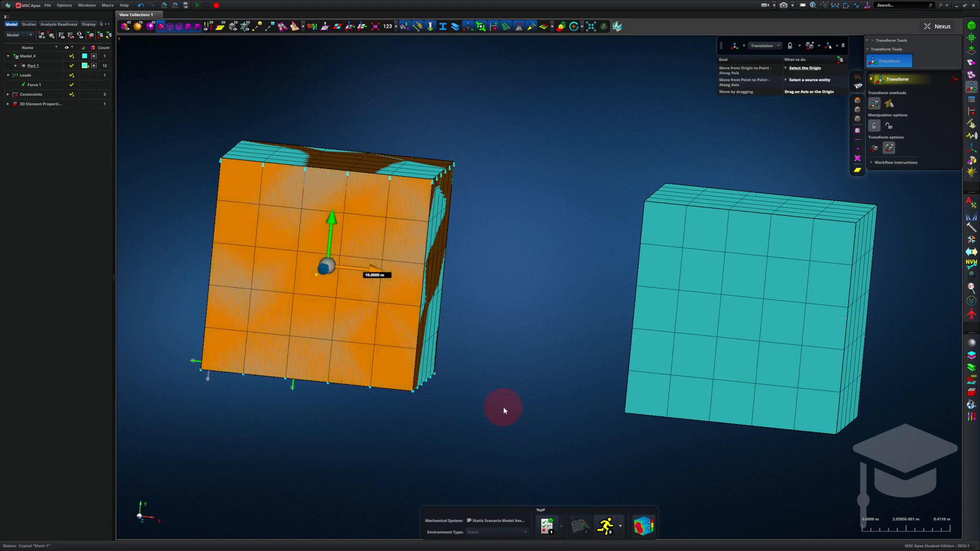
pyautogui.middleClick(504, 407)
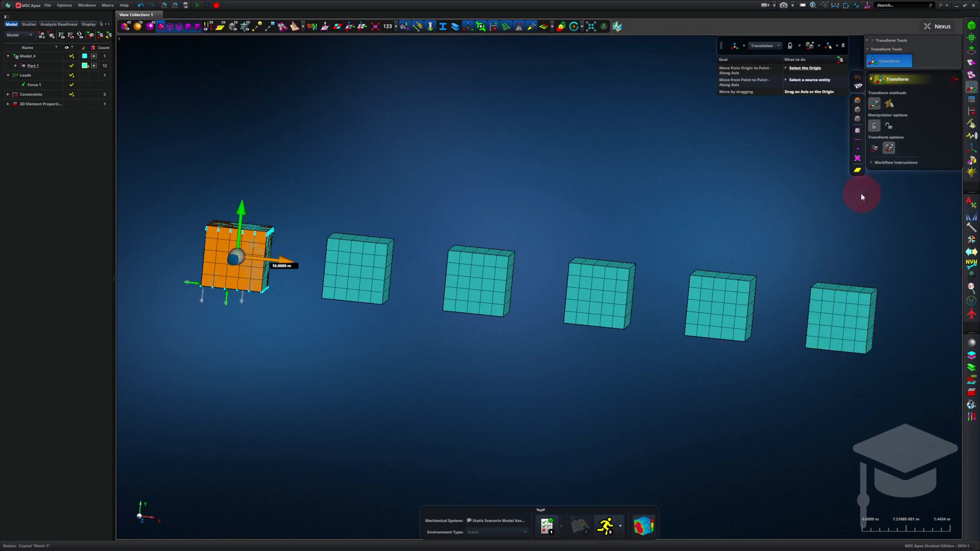
# - Copy the farthest cube mesh in the row 1 m along the Y axis to stack a second cube on it
pyautogui.click(956, 82)
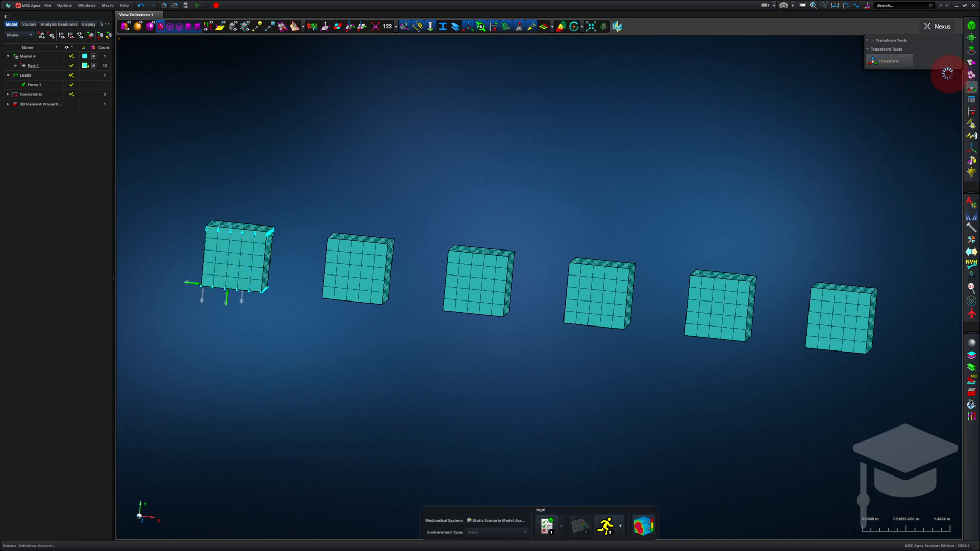
pyautogui.click(903, 61)
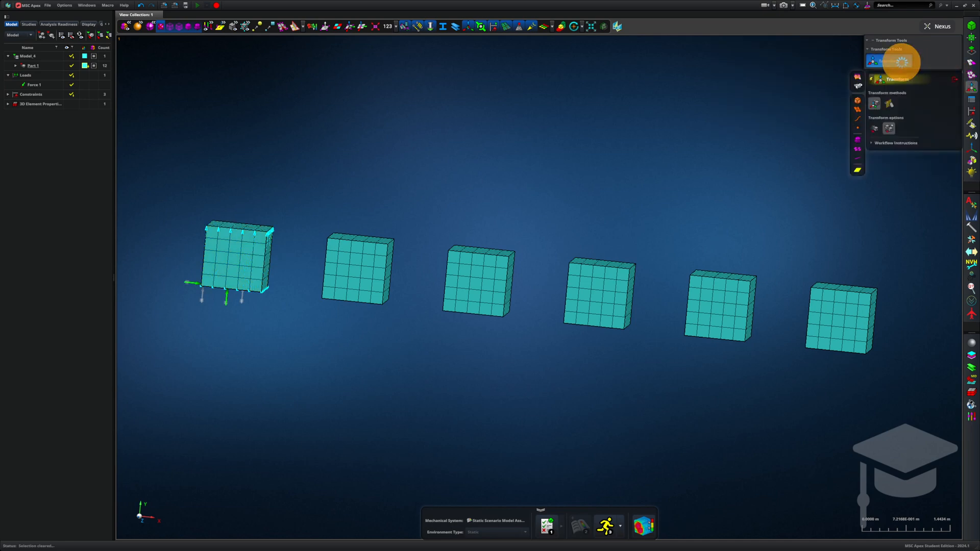
pyautogui.click(846, 305)
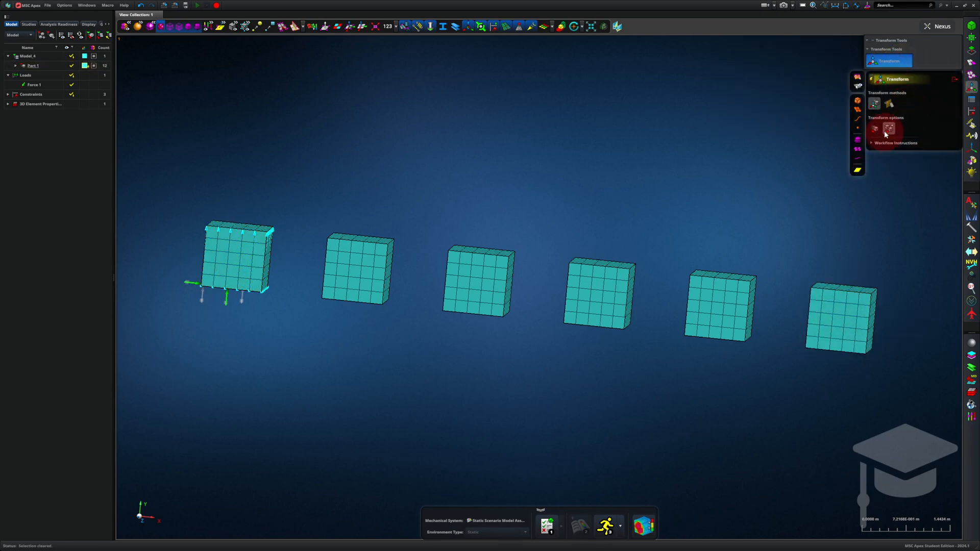
pyautogui.click(848, 306)
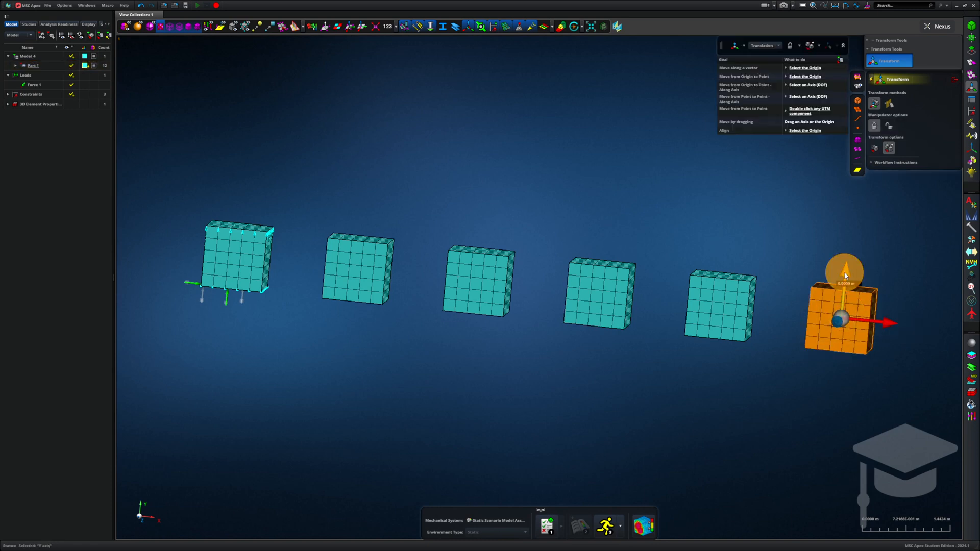
pyautogui.click(846, 275)
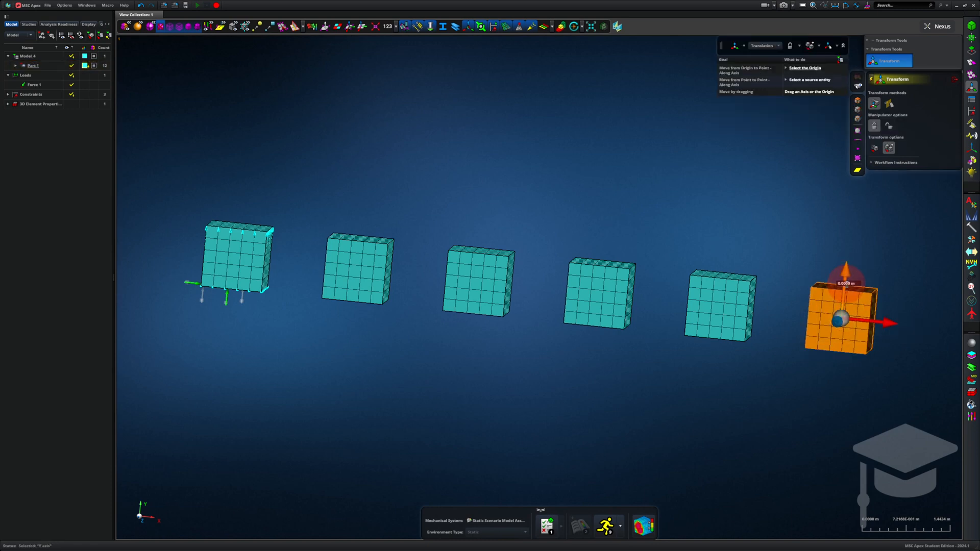
pyautogui.write('1')
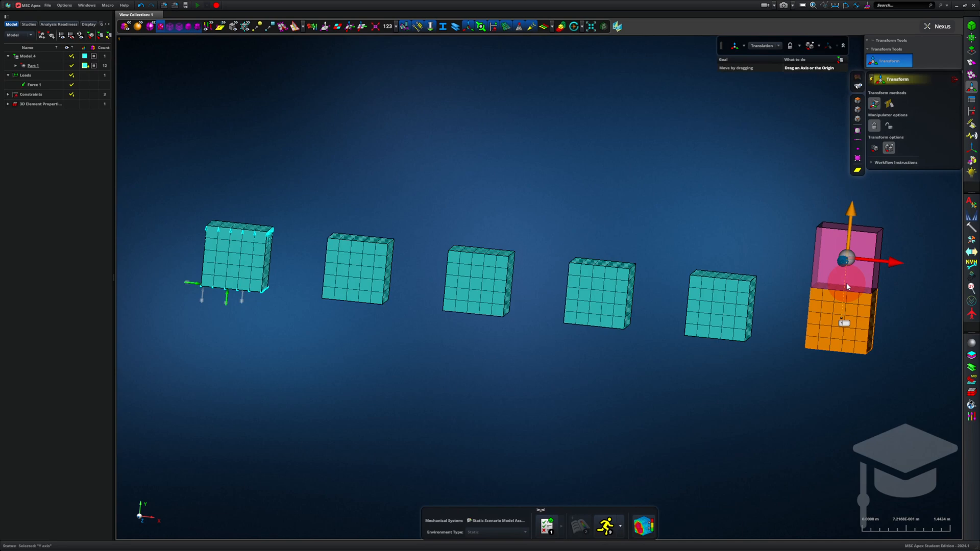
pyautogui.press('Return')
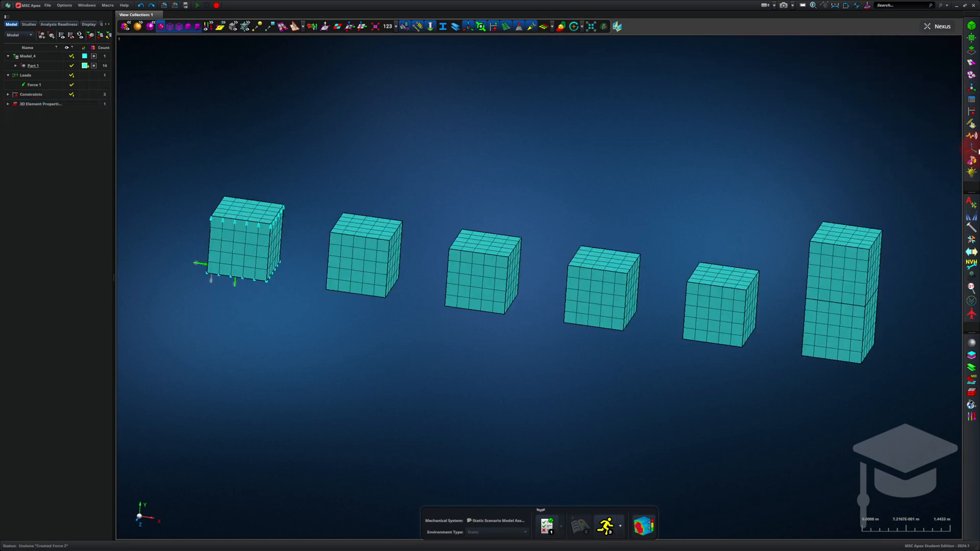
# - Apply a Total Load (PLOAD4) pressure with a total Fy of 1 N to the second cube's top face
pyautogui.click(971, 112)
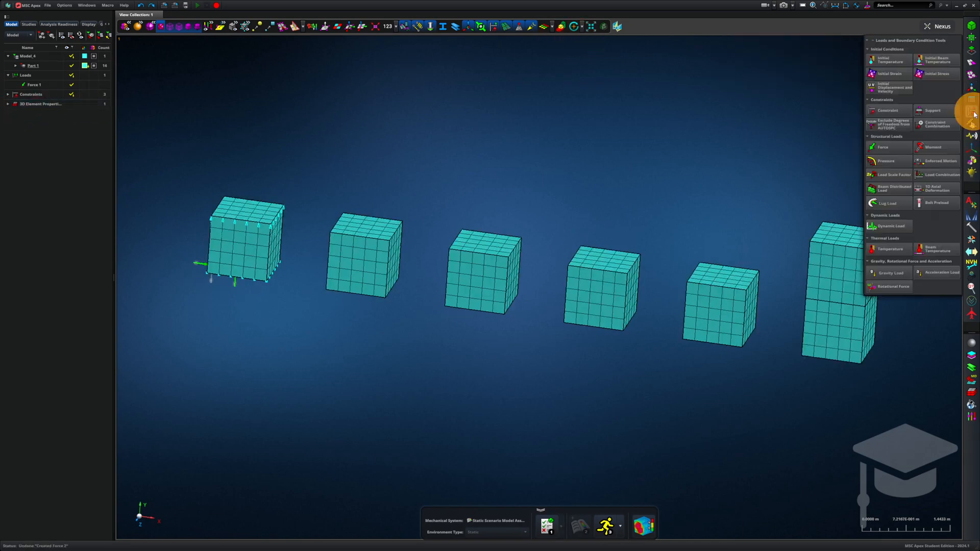
pyautogui.click(895, 165)
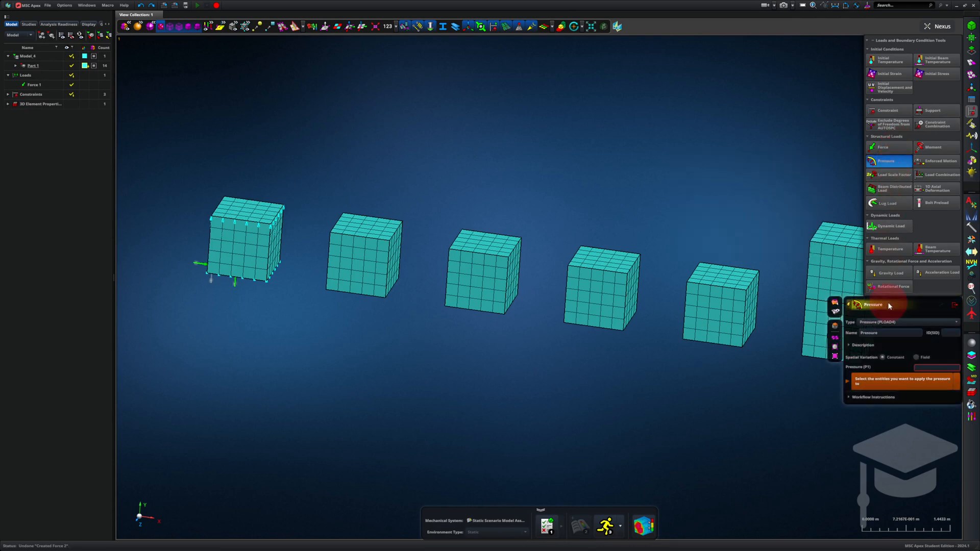
pyautogui.click(884, 322)
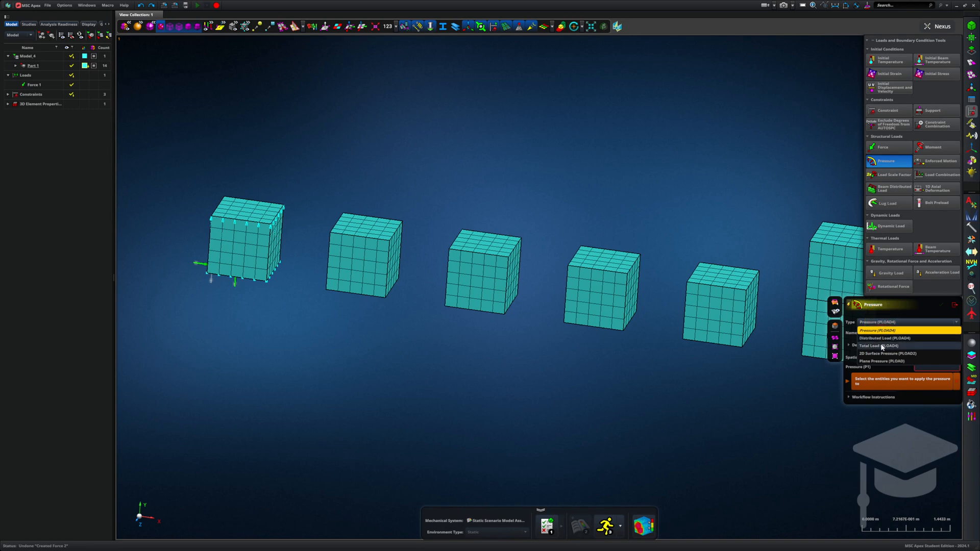
pyautogui.click(882, 346)
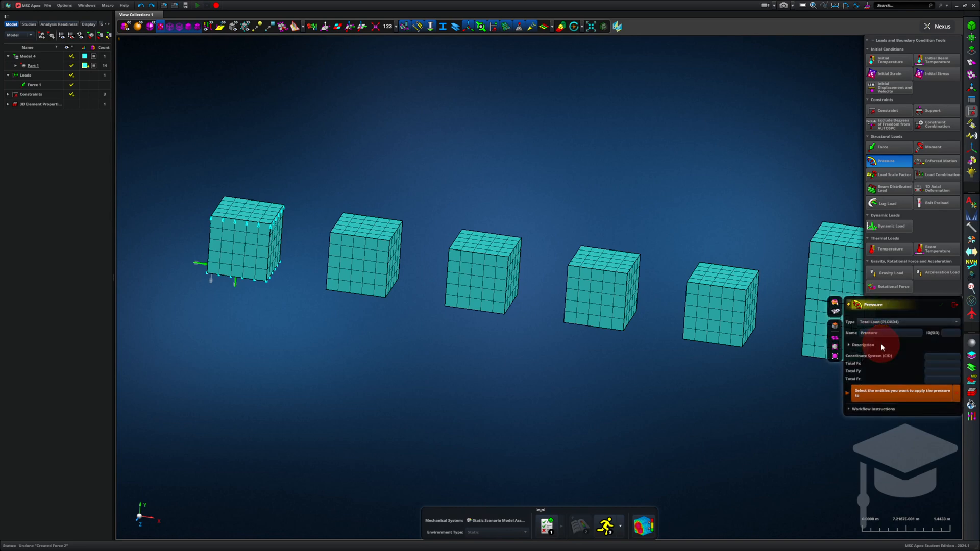
pyautogui.click(937, 388)
pyautogui.click(938, 372)
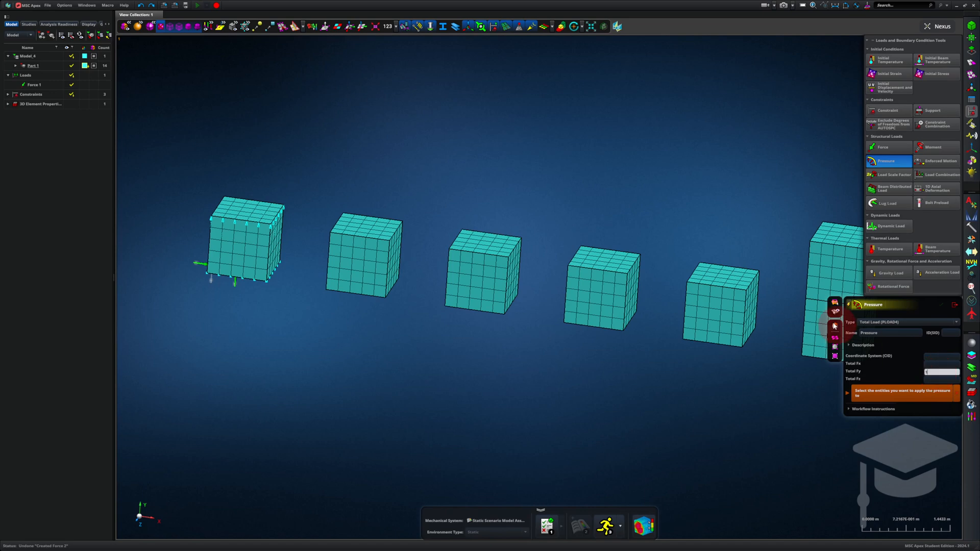
pyautogui.click(367, 225)
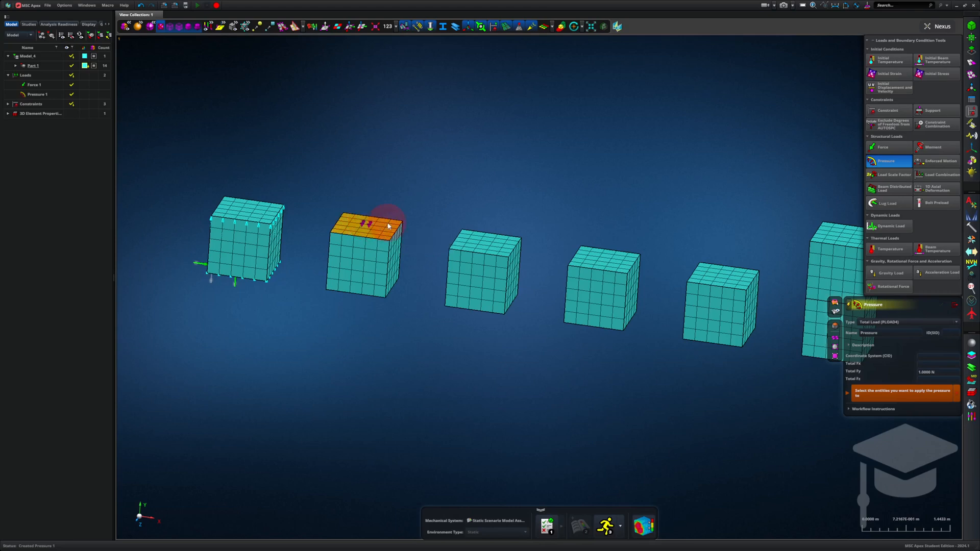
# - Apply rigid remote component forces of 1 N in Y to the top faces of the third and fourth cubes, each located at the face centre
pyautogui.click(898, 149)
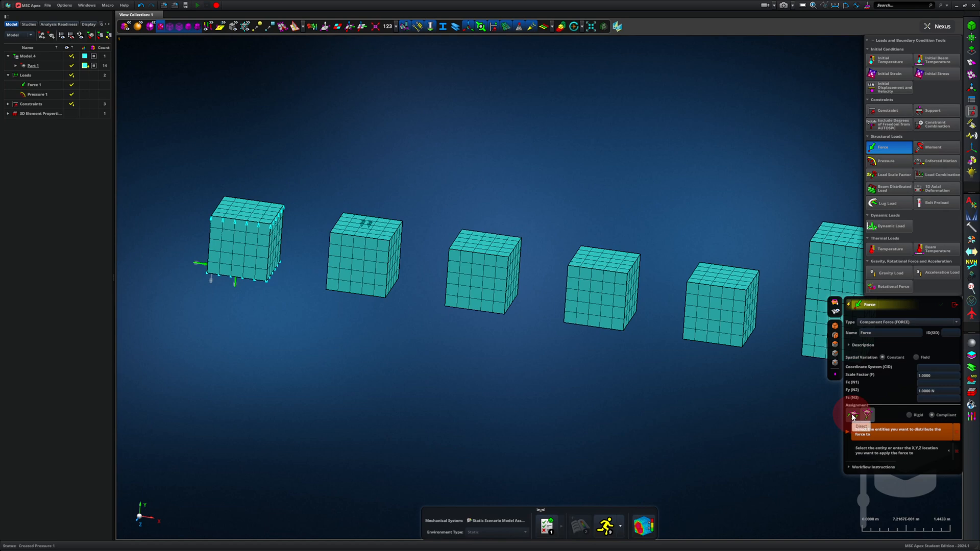
pyautogui.click(869, 416)
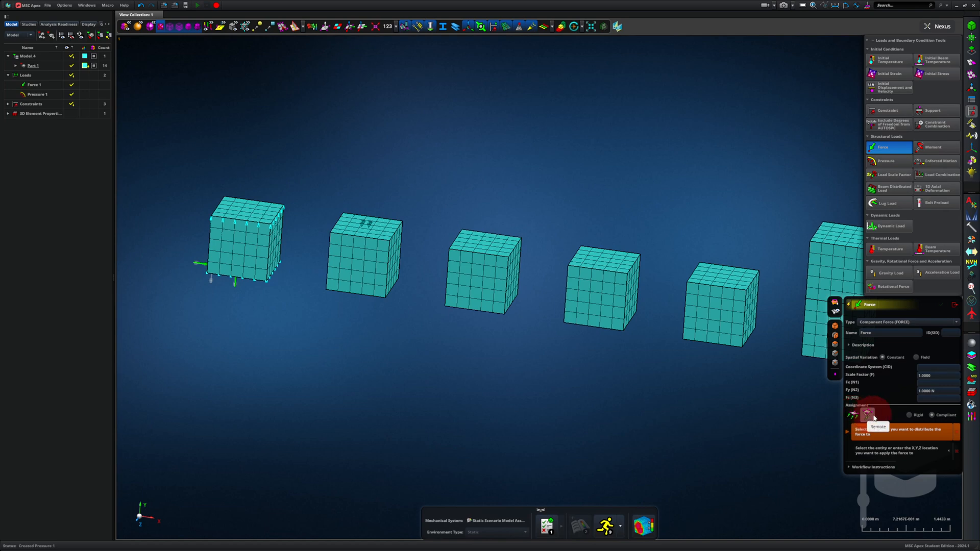
pyautogui.click(917, 416)
pyautogui.click(917, 417)
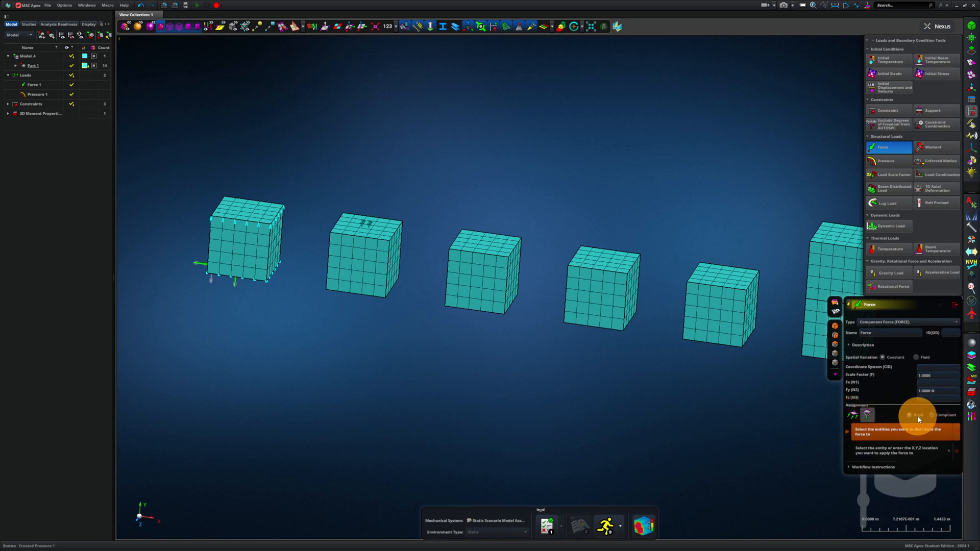
pyautogui.click(498, 243)
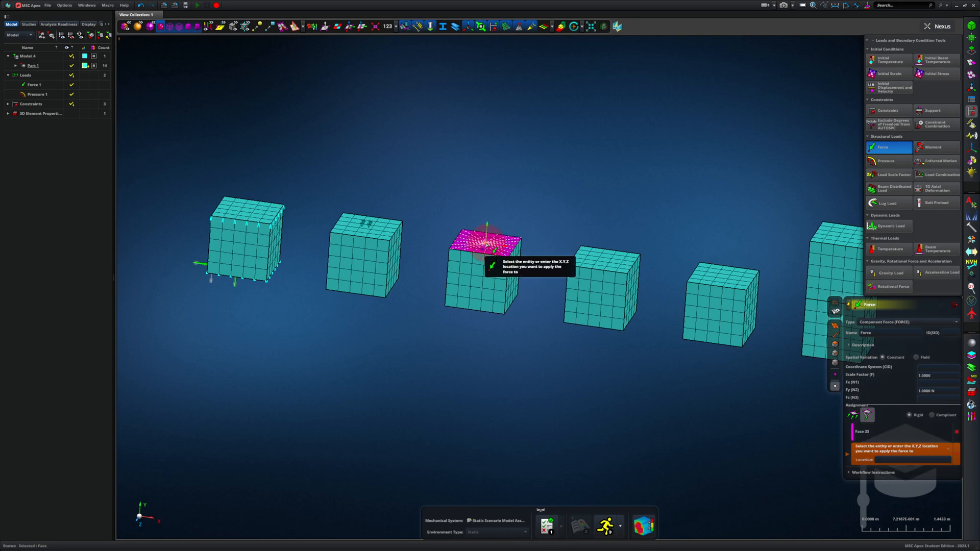
pyautogui.click(486, 244)
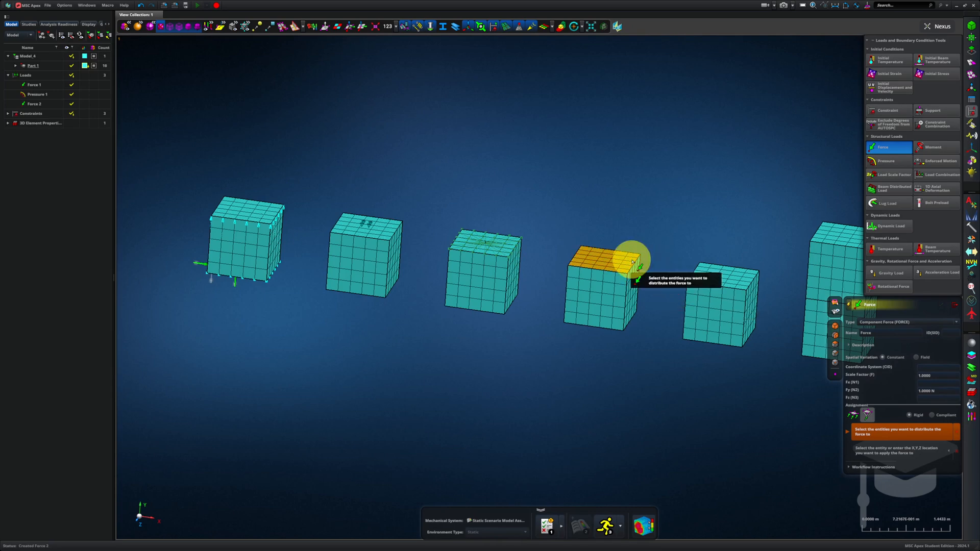
pyautogui.click(633, 260)
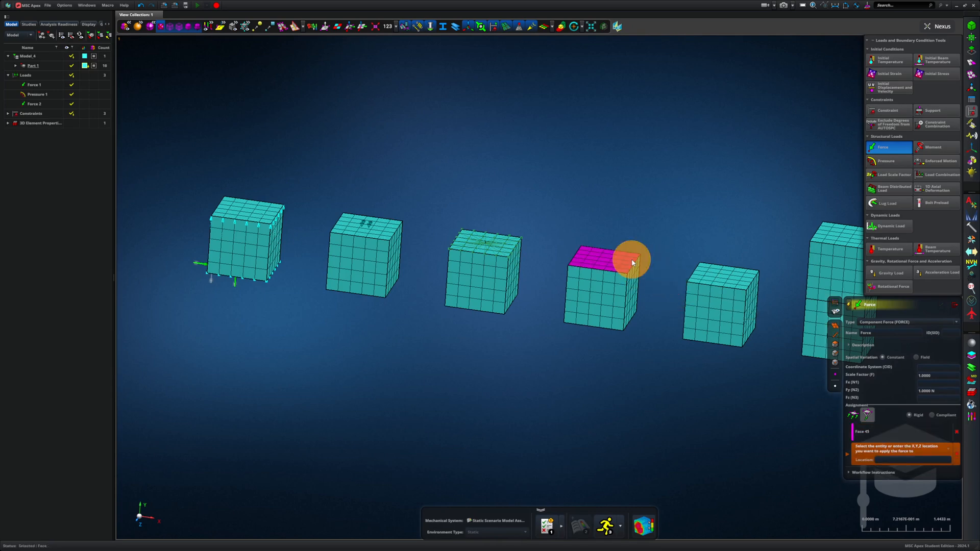
pyautogui.click(605, 260)
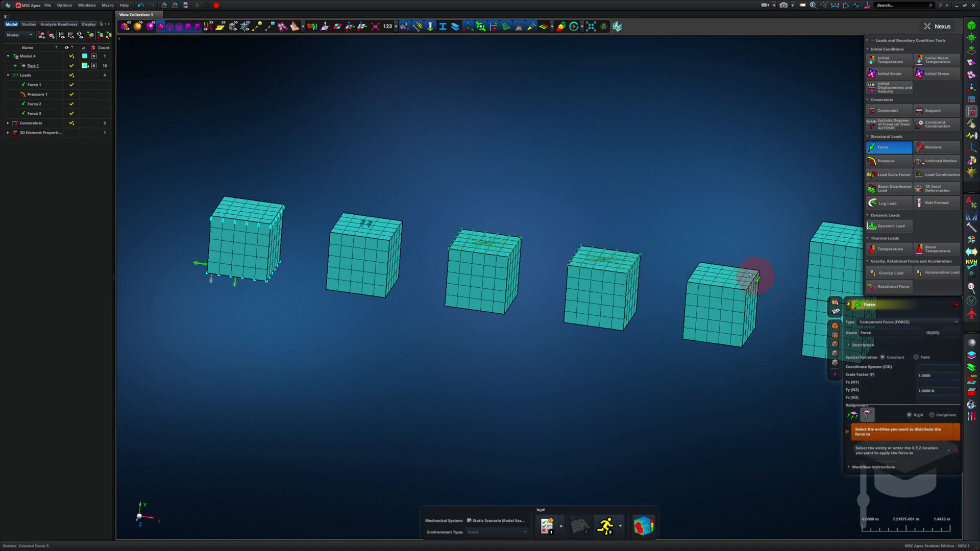
# - Apply a compliant remote force of 1 N in Y to the fifth cube's top face, located at the face centre
pyautogui.click(943, 415)
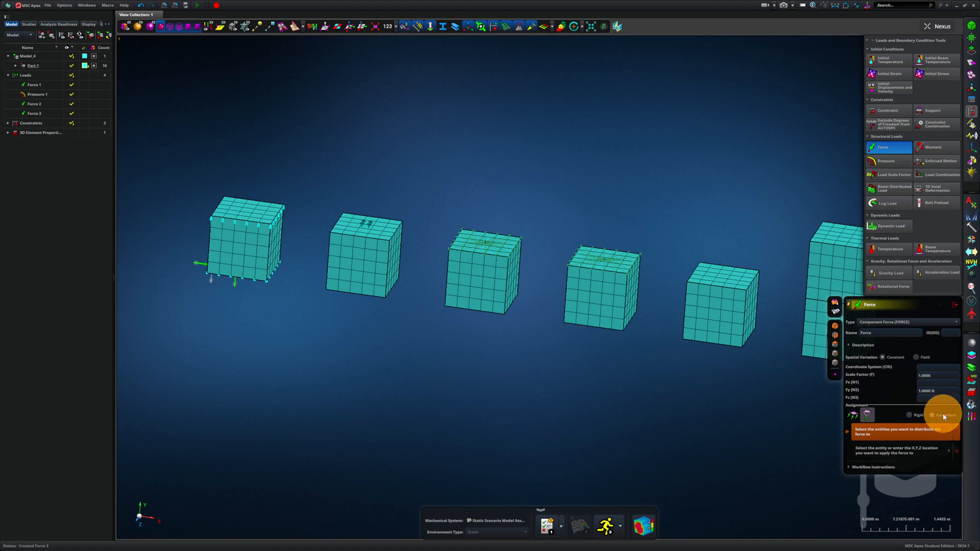
pyautogui.click(741, 278)
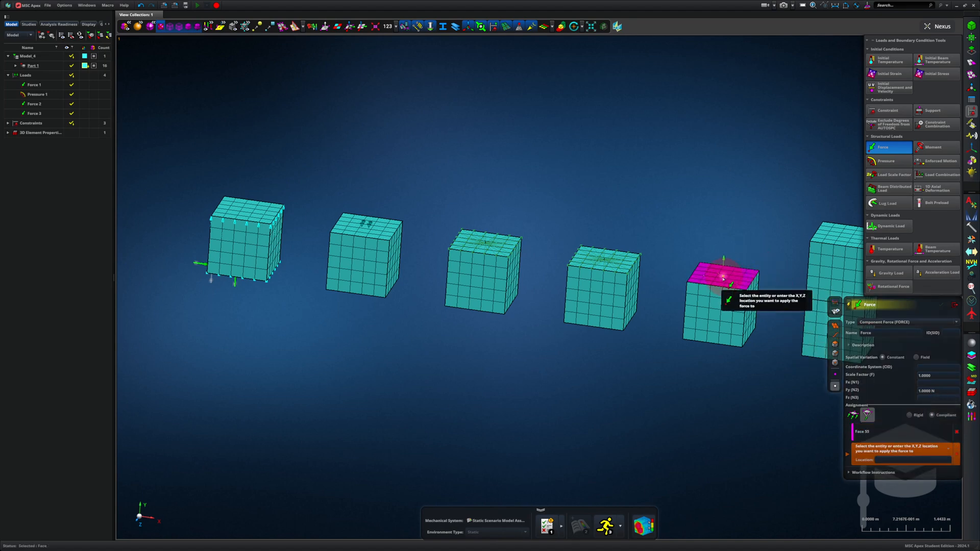
pyautogui.click(724, 279)
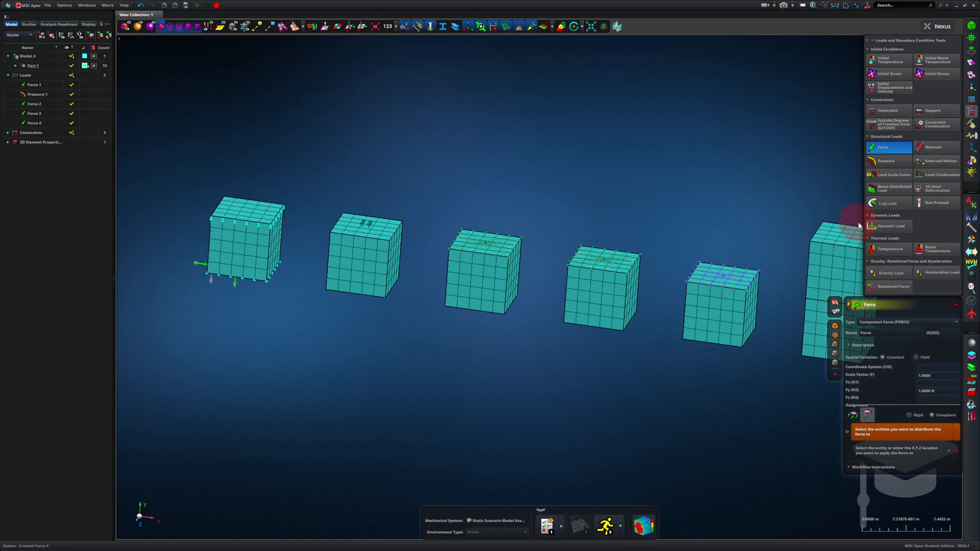
# - Apply a direct force with Fy of 0.027777777 N to the top face of the upper stacked cube
pyautogui.click(857, 417)
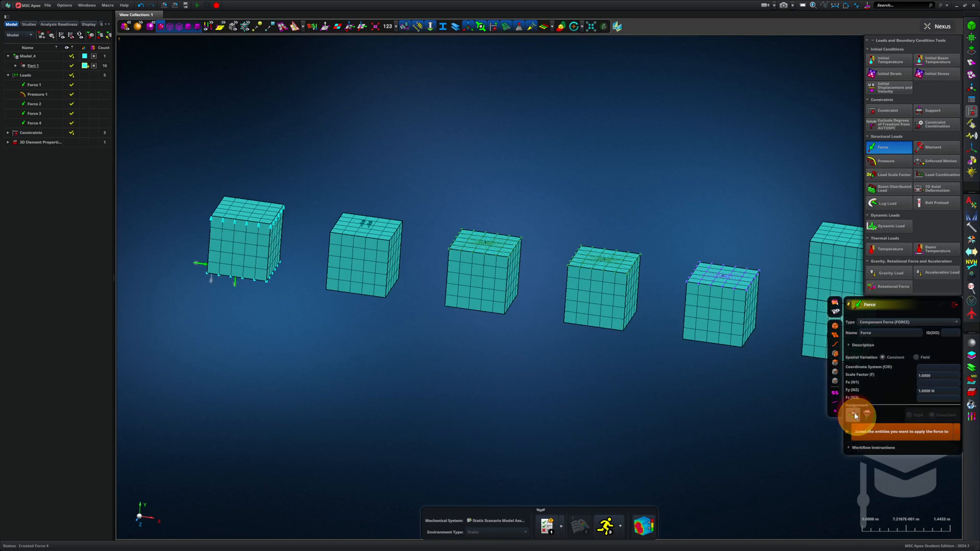
pyautogui.doubleClick(930, 391)
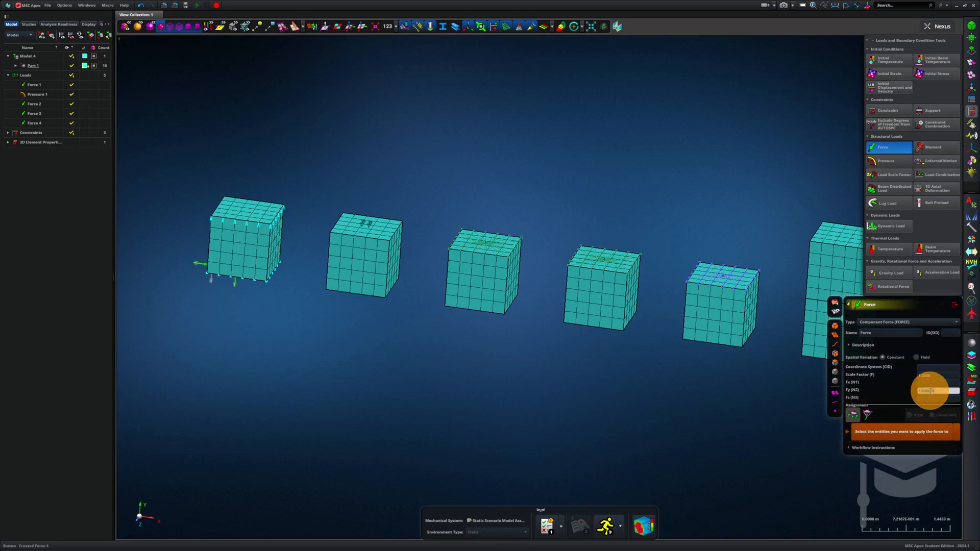
pyautogui.write('0')
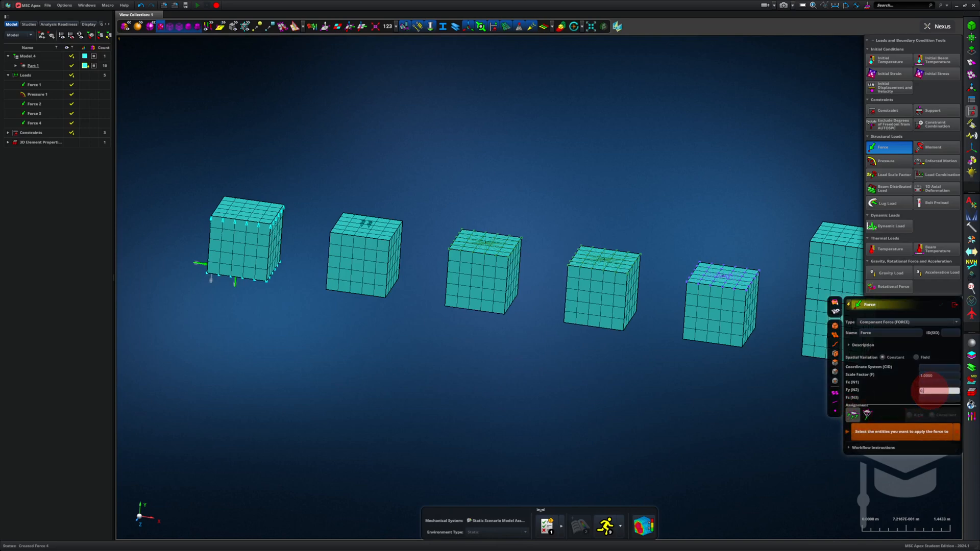
pyautogui.write('.027777777')
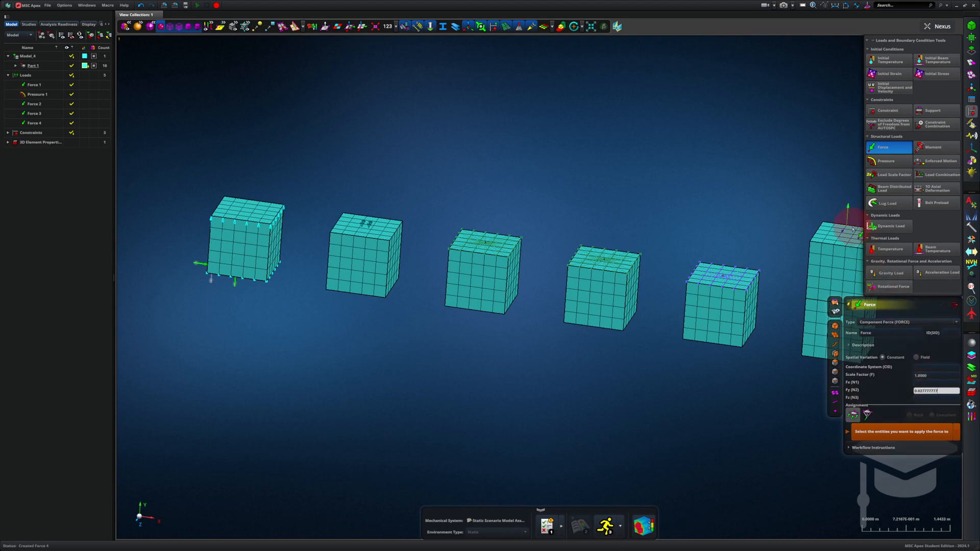
pyautogui.click(851, 234)
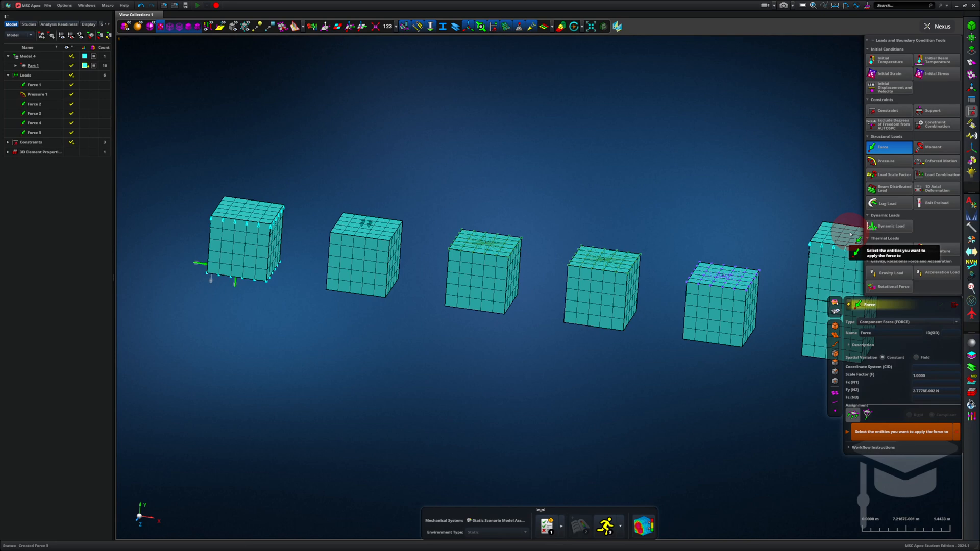
# - Create a tie interaction between the upper and lower stacked cubes at the far end of the row
pyautogui.click(972, 112)
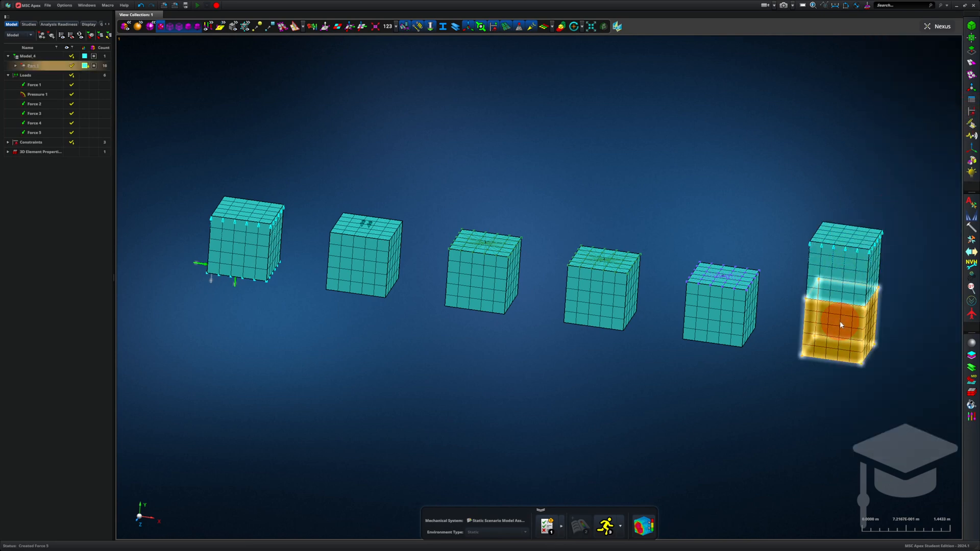
pyautogui.click(939, 115)
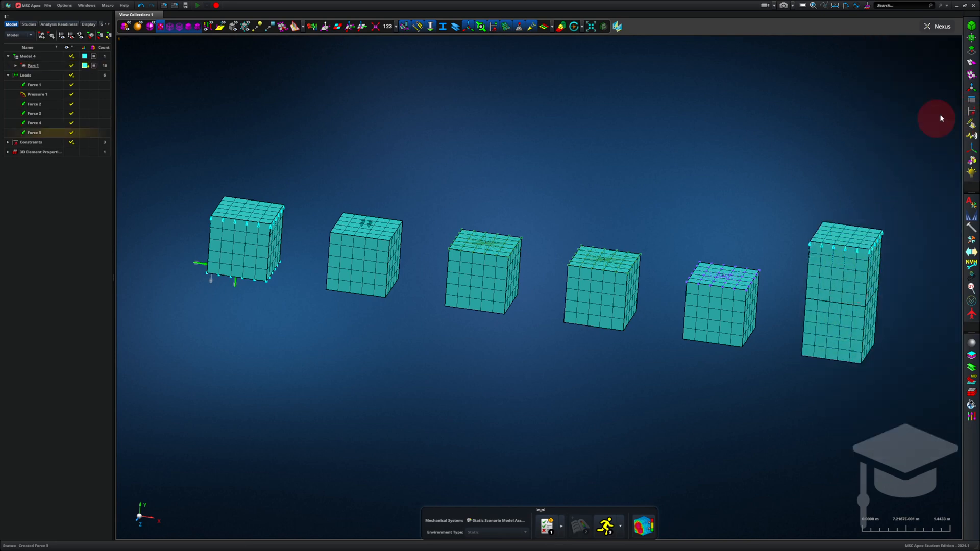
pyautogui.click(971, 125)
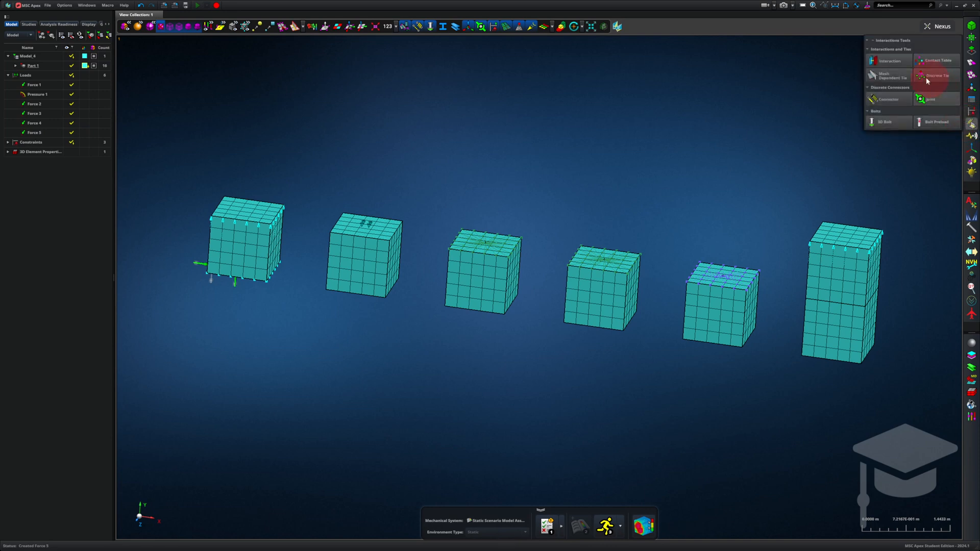
pyautogui.click(883, 60)
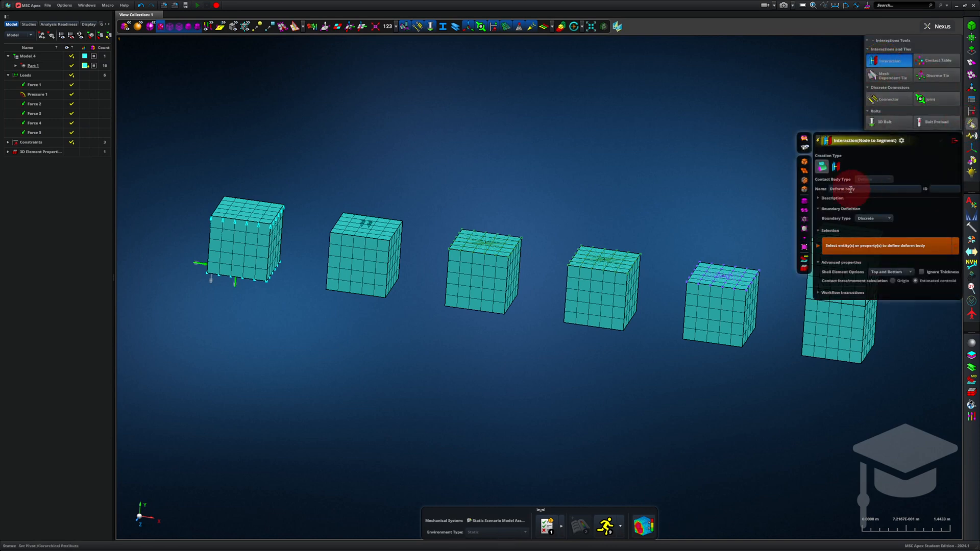
pyautogui.click(837, 165)
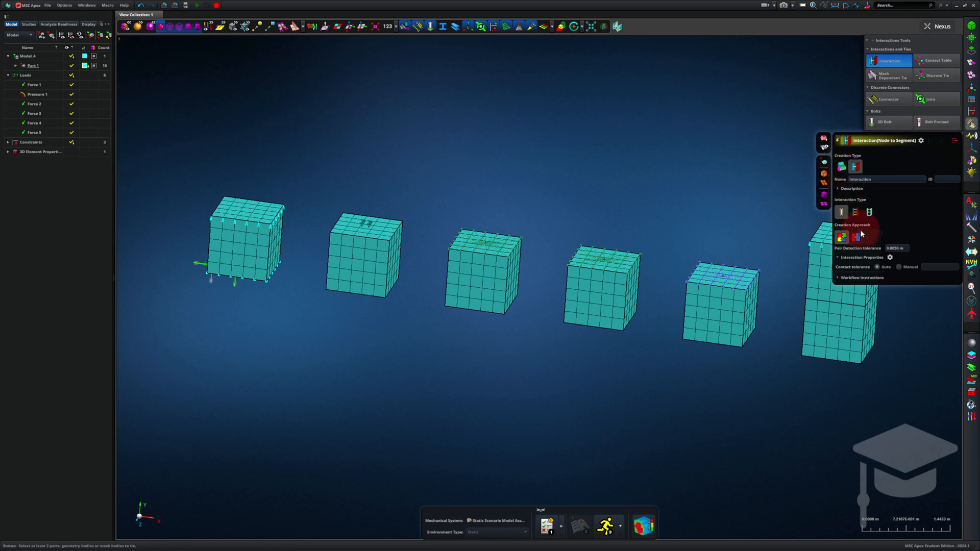
pyautogui.click(842, 214)
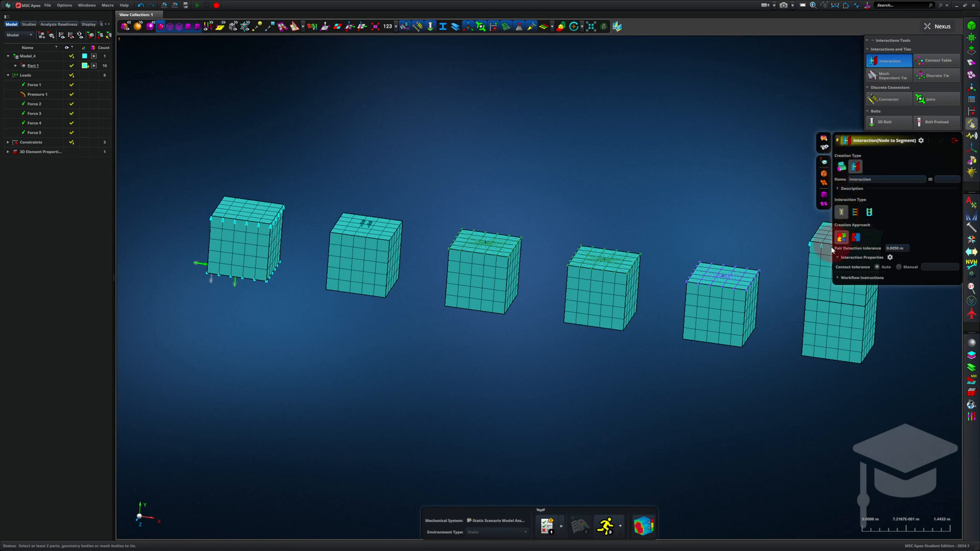
pyautogui.click(825, 292)
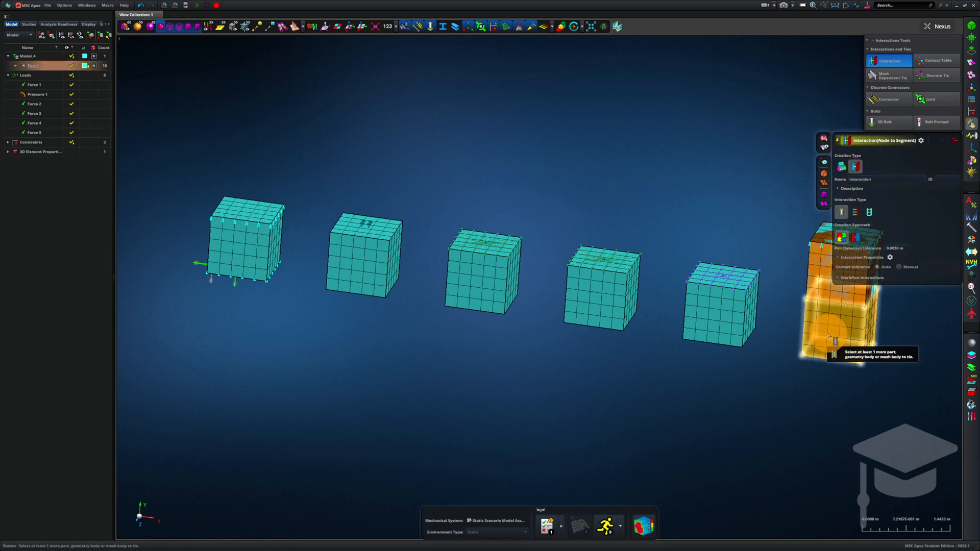
pyautogui.click(827, 328)
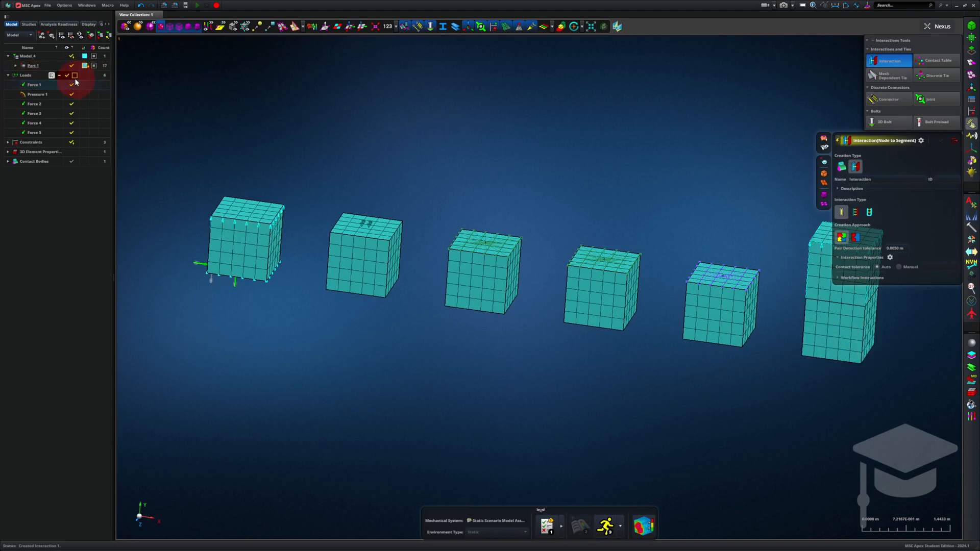
# - Expand Part 1 in the model tree and highlight its interactions to check the tie between the stacked cubes
pyautogui.click(26, 75)
pyautogui.click(17, 66)
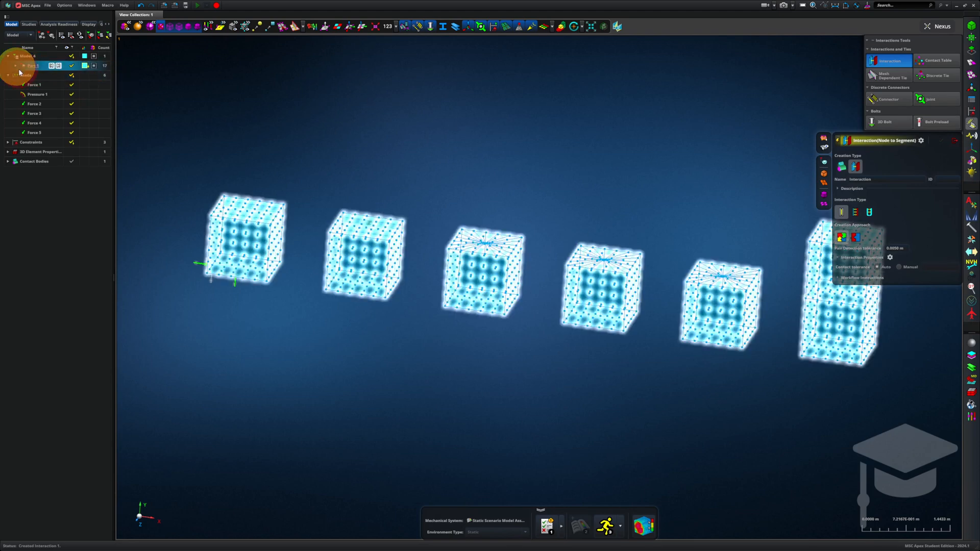
pyautogui.click(17, 65)
pyautogui.click(48, 152)
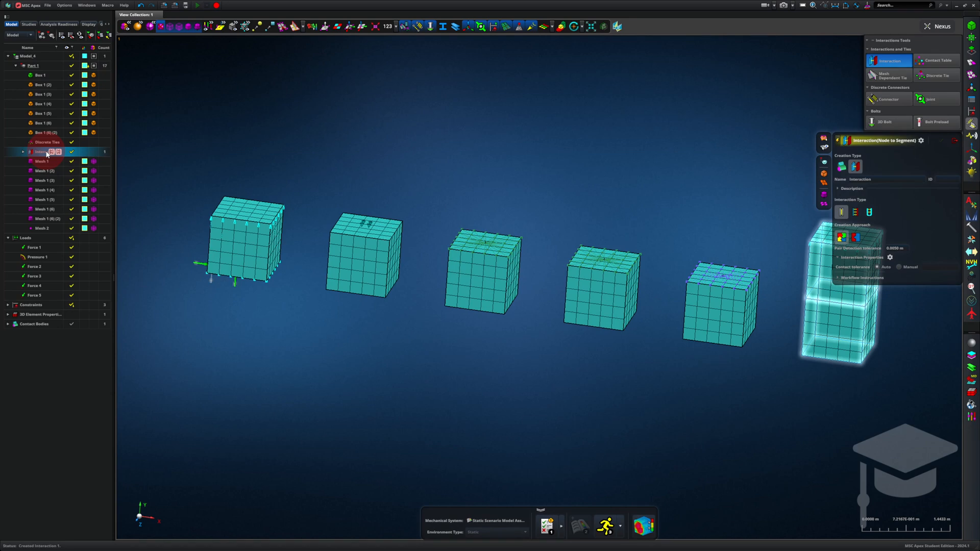
pyautogui.click(873, 130)
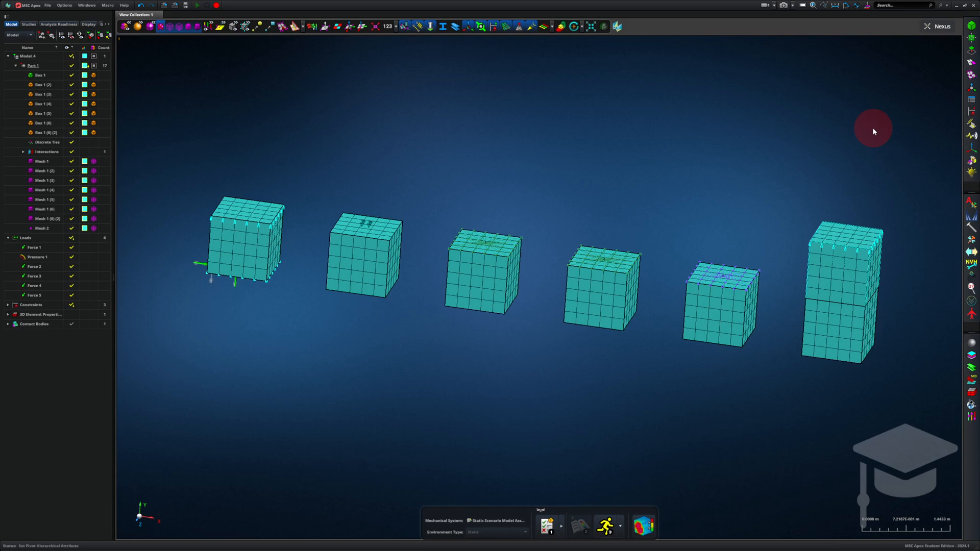
# - Extend the x constraint to the bottom left side edge of the other five base cubes in the row
pyautogui.click(7, 306)
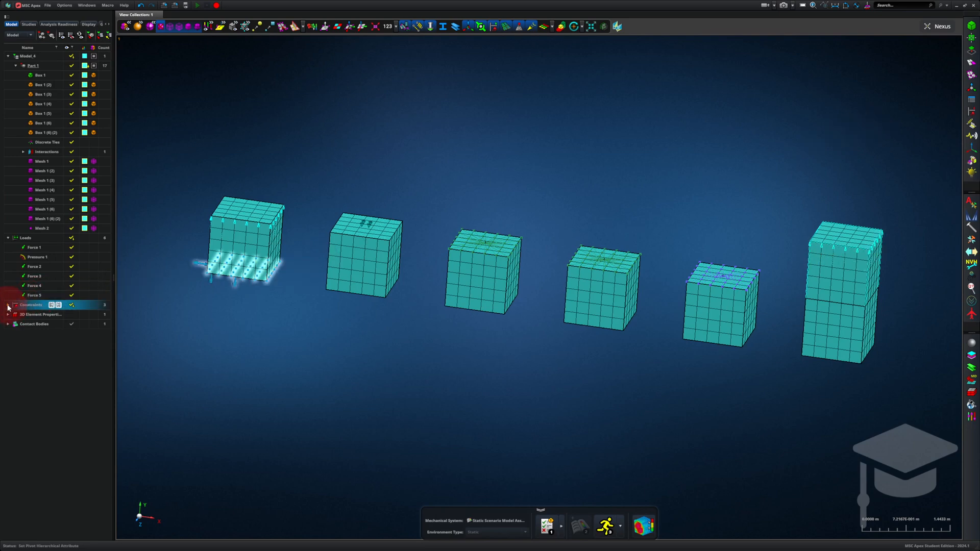
pyautogui.click(8, 305)
pyautogui.doubleClick(25, 314)
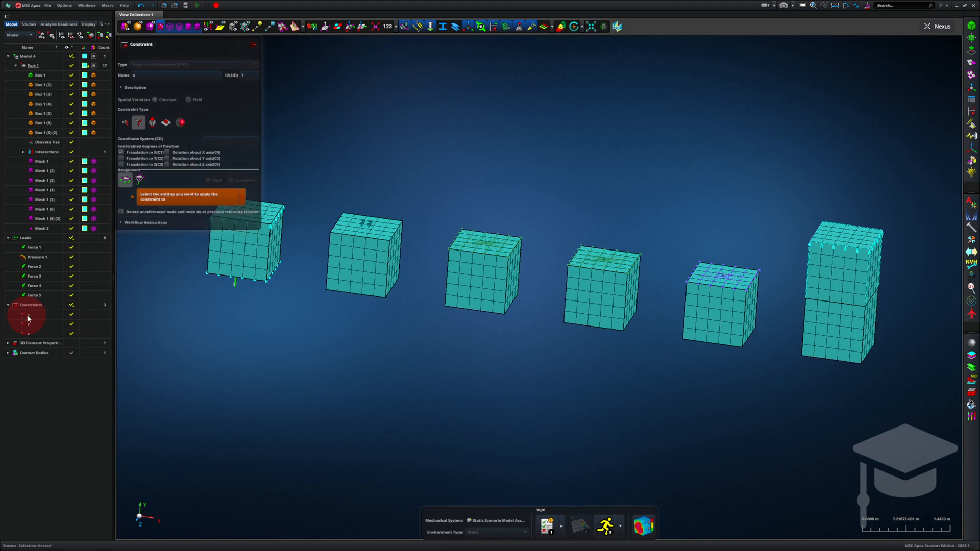
pyautogui.moveTo(247, 346); pyautogui.dragTo(258, 328, button='middle')
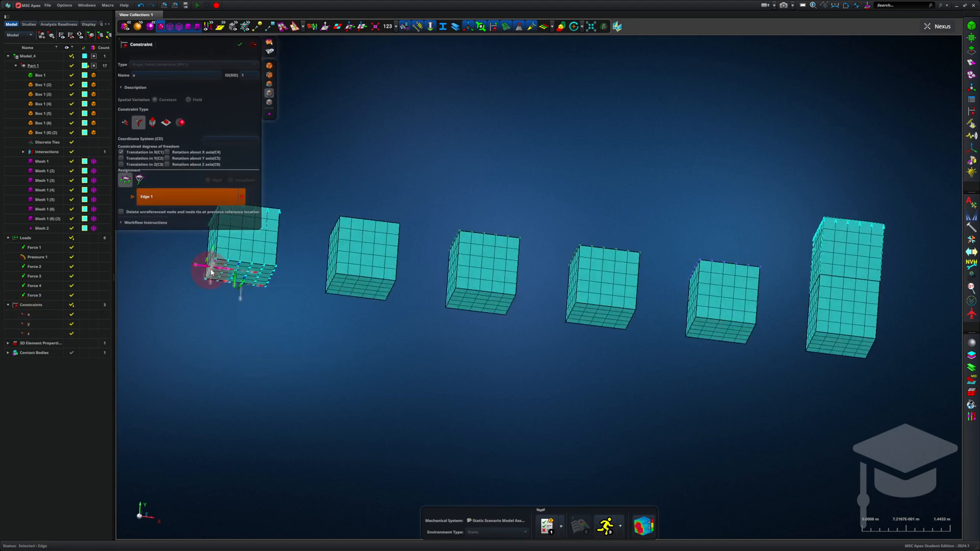
pyautogui.click(332, 282)
pyautogui.click(451, 296)
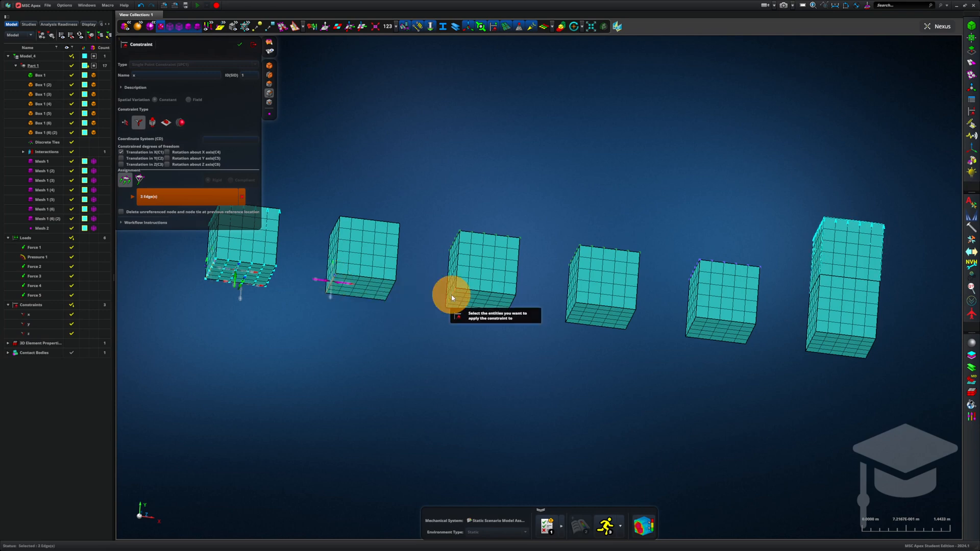
pyautogui.click(571, 309)
pyautogui.click(703, 324)
pyautogui.click(809, 339)
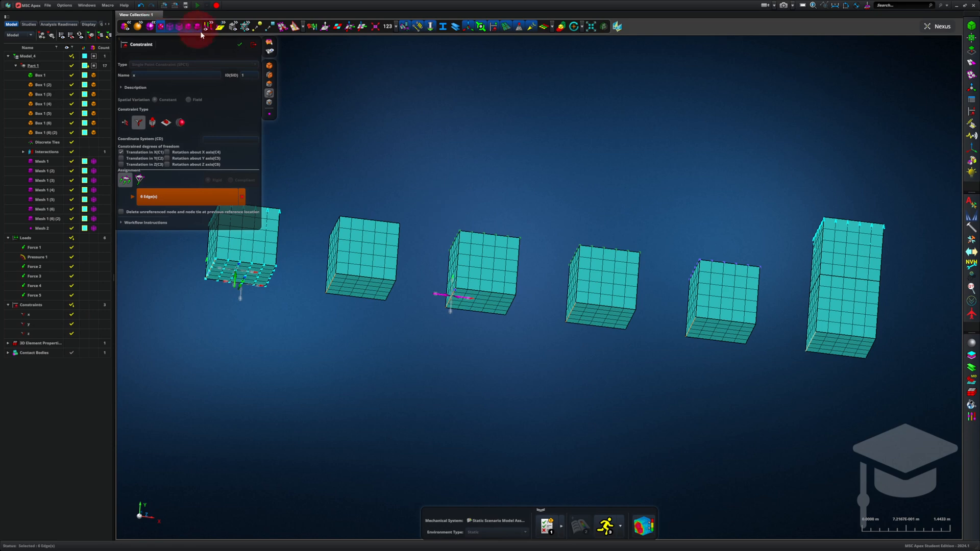
pyautogui.click(239, 46)
pyautogui.click(253, 45)
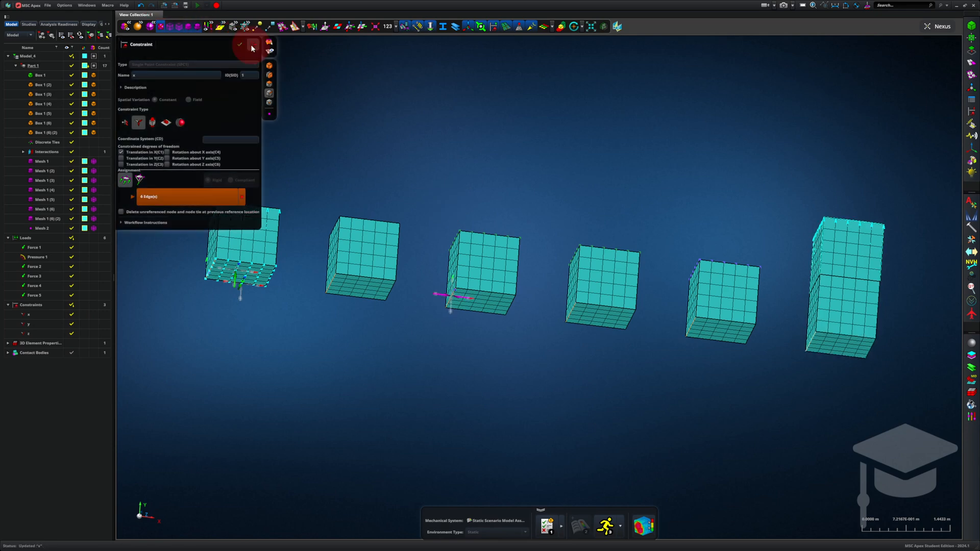
# - Extend the y constraint to the bottom faces of the other five base cubes in the row
pyautogui.click(45, 326)
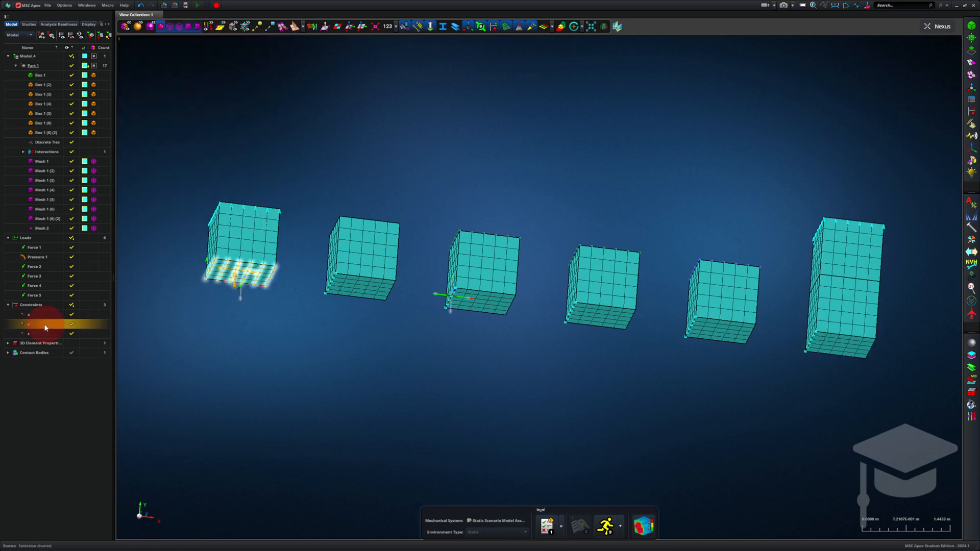
pyautogui.doubleClick(45, 325)
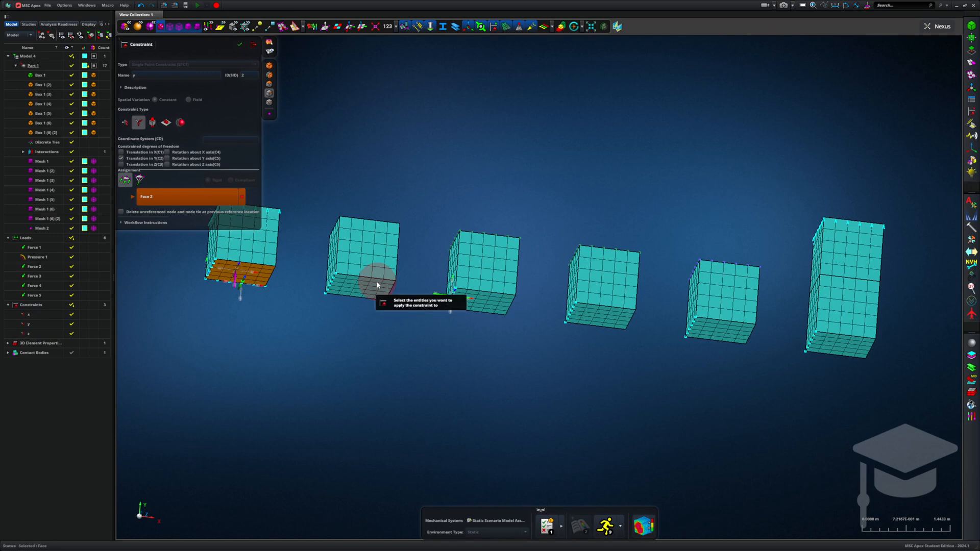
pyautogui.click(269, 84)
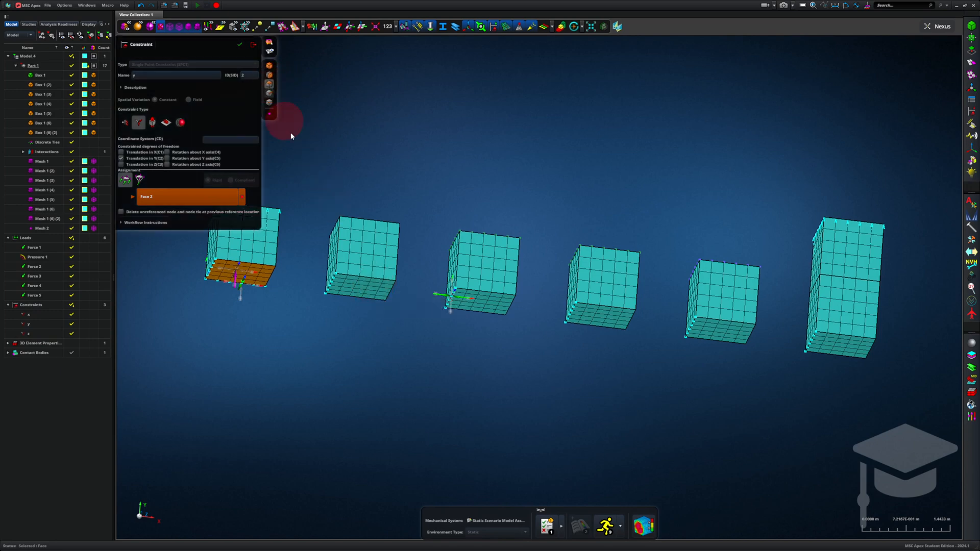
pyautogui.moveTo(364, 288); pyautogui.dragTo(845, 349)
pyautogui.click(236, 46)
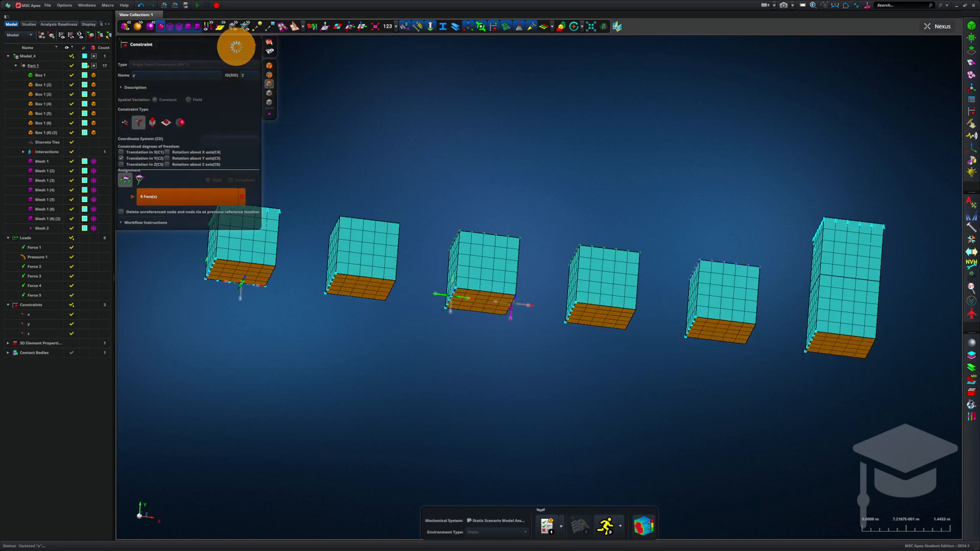
# - Extend the z constraint to the bottom front edge of the other five base cubes in the row
pyautogui.click(55, 333)
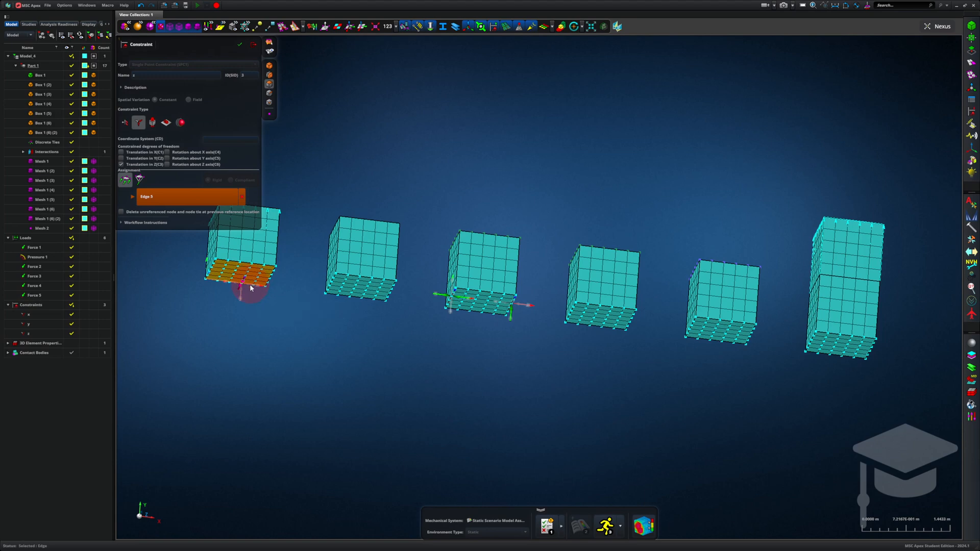
pyautogui.click(270, 93)
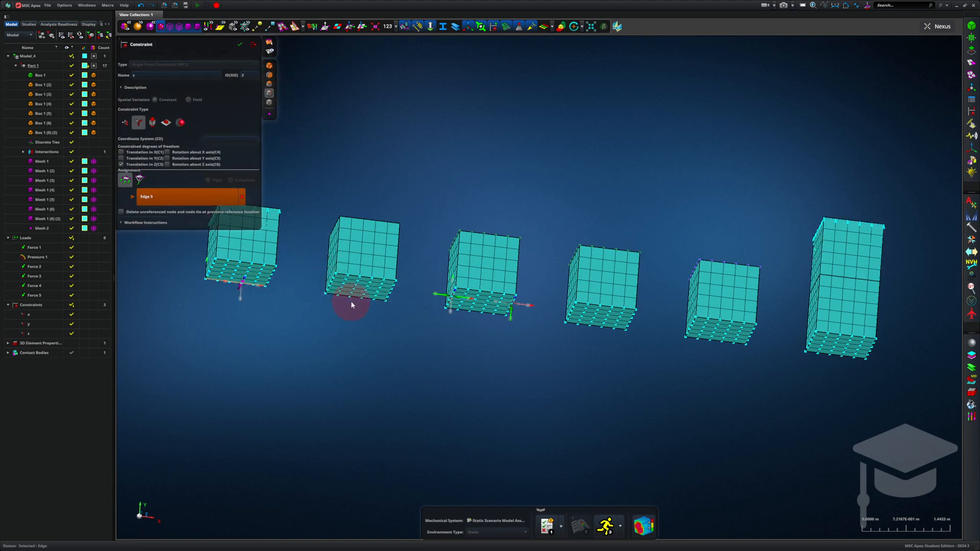
pyautogui.click(369, 302)
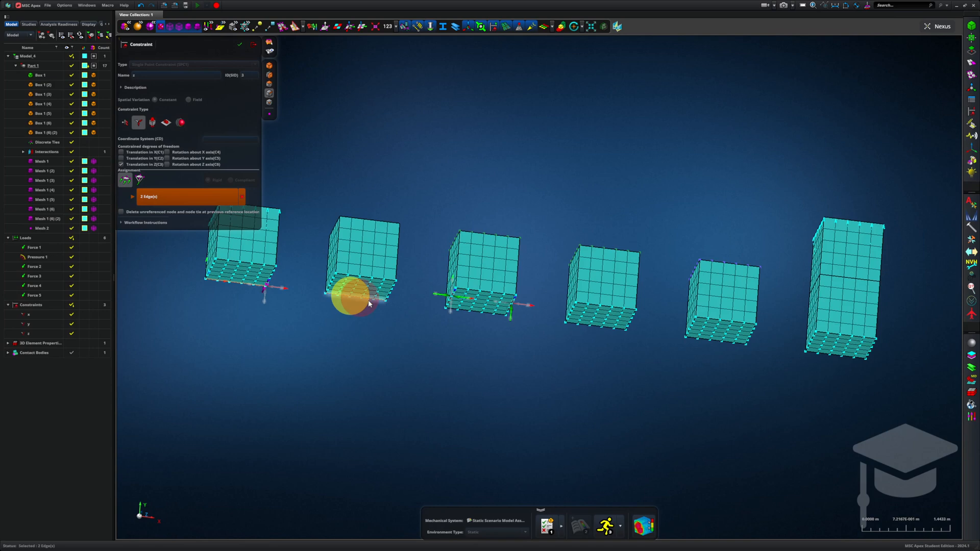
pyautogui.click(479, 314)
pyautogui.click(583, 327)
pyautogui.click(722, 343)
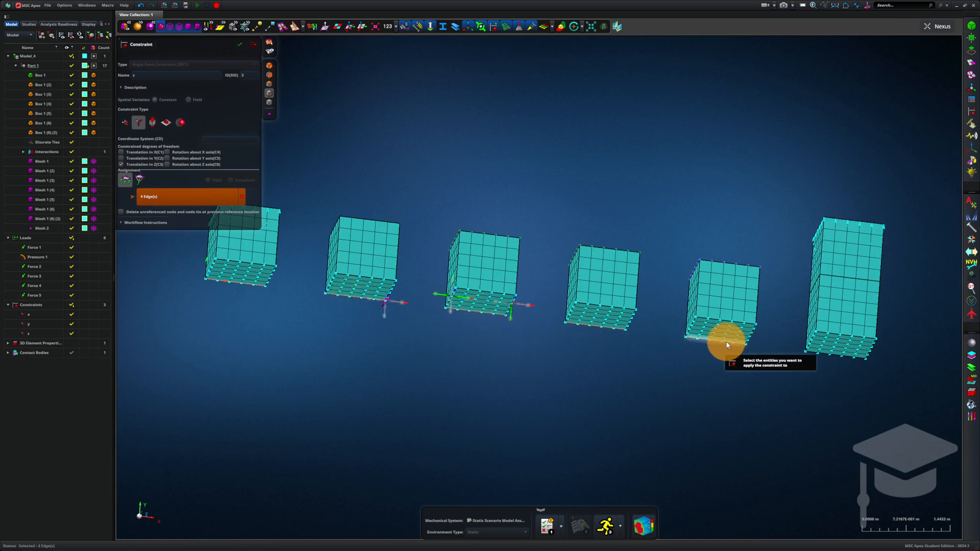
pyautogui.click(814, 350)
pyautogui.click(240, 45)
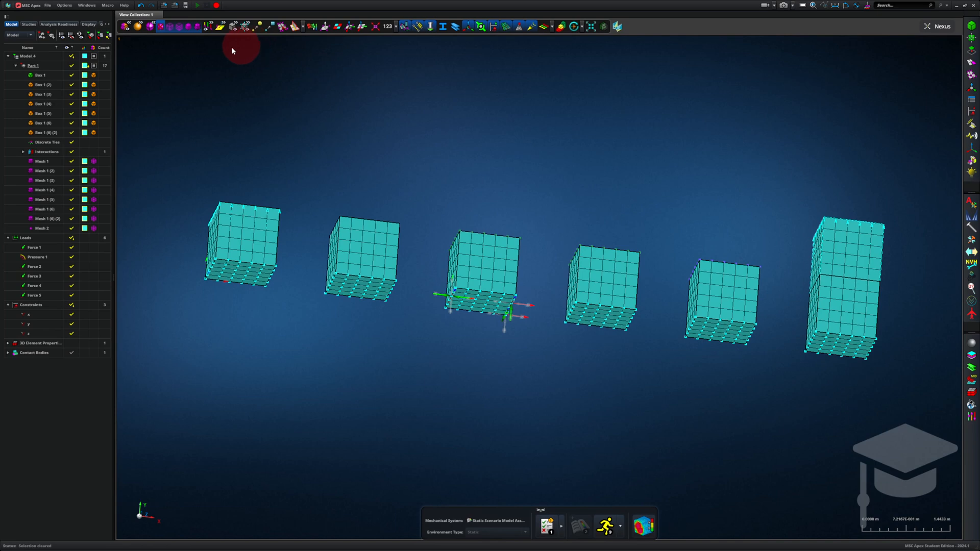
# - Include all forces and the pressure load in Event 1 of the static scenario's loads and constraints
pyautogui.click(29, 24)
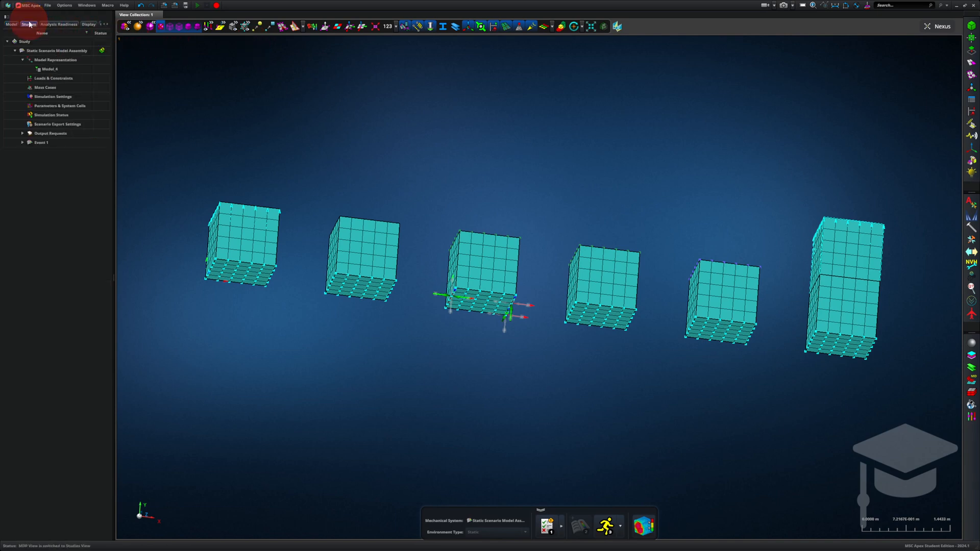
pyautogui.click(47, 78)
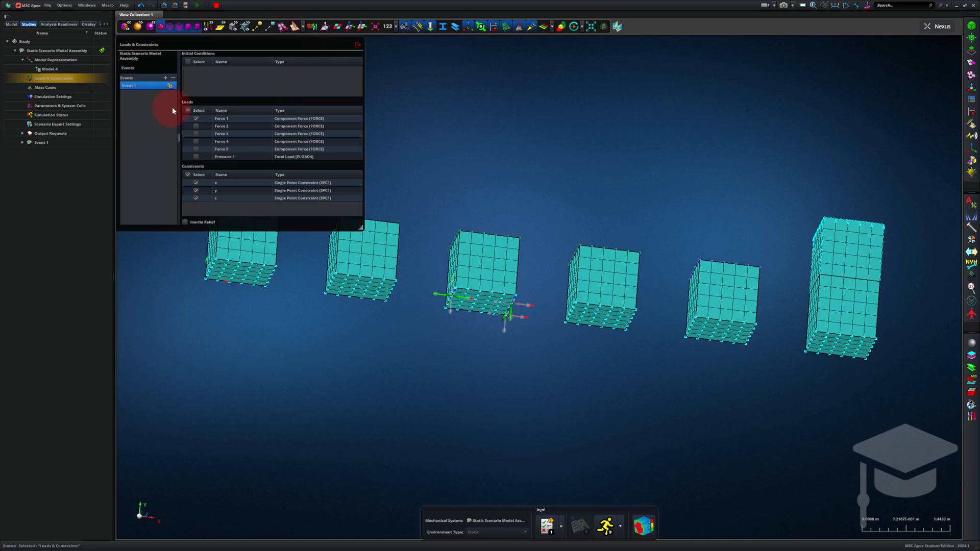
pyautogui.click(188, 110)
pyautogui.click(188, 111)
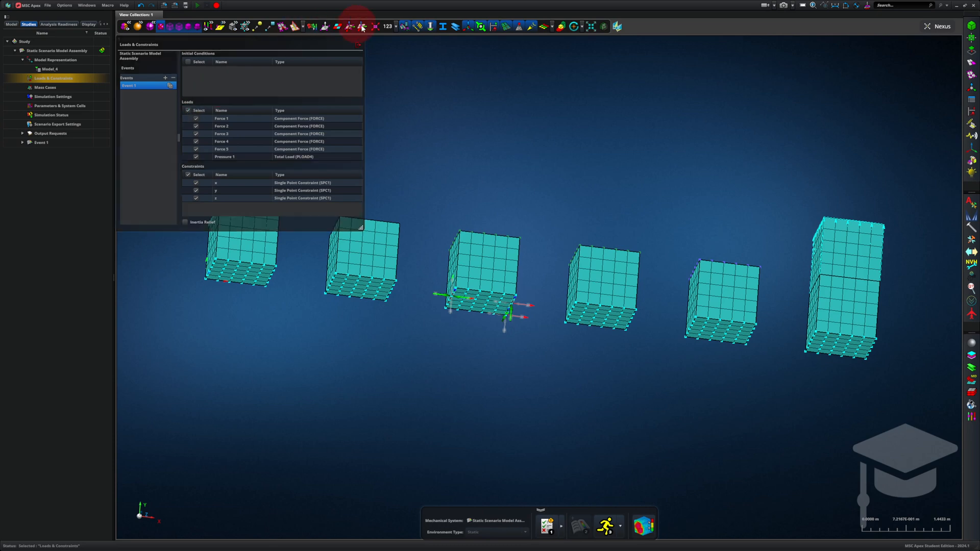
pyautogui.click(357, 45)
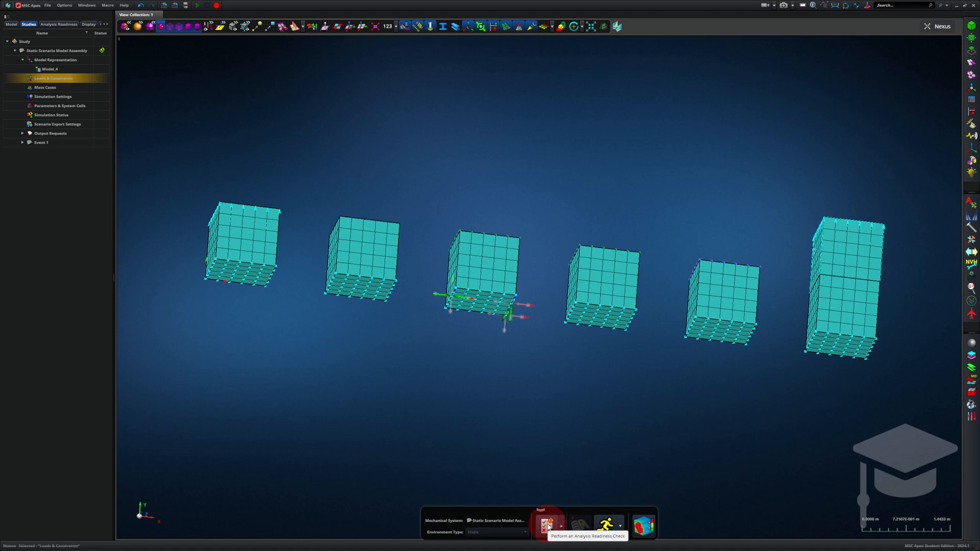
# - Open the analysis readiness issue about missing thermal expansion and set the third cube's rigid node tie coefficient to 0
pyautogui.click(59, 24)
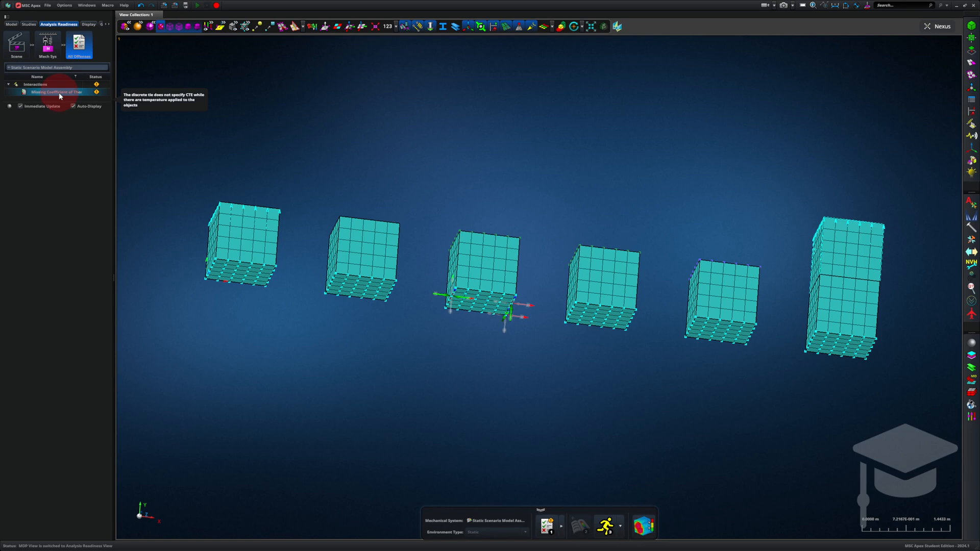
pyautogui.doubleClick(59, 92)
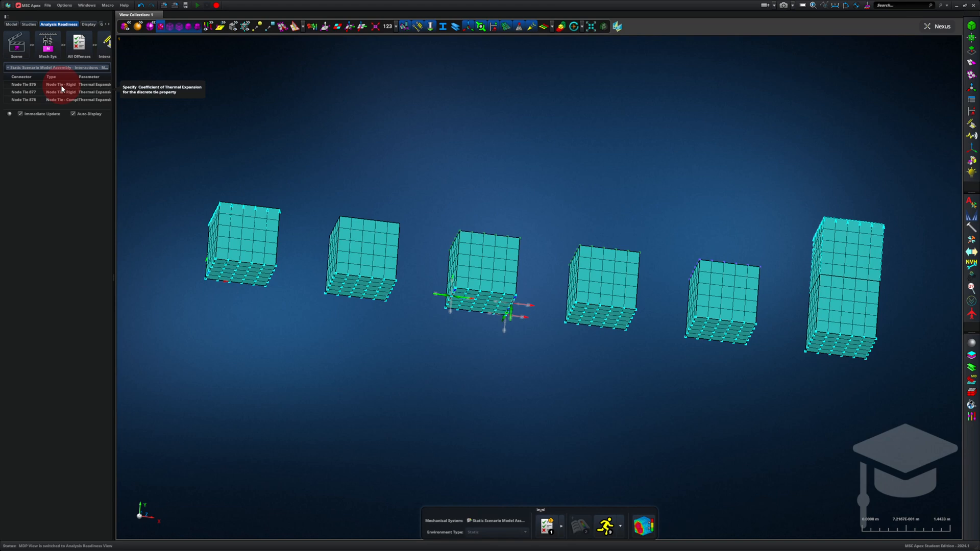
pyautogui.click(62, 86)
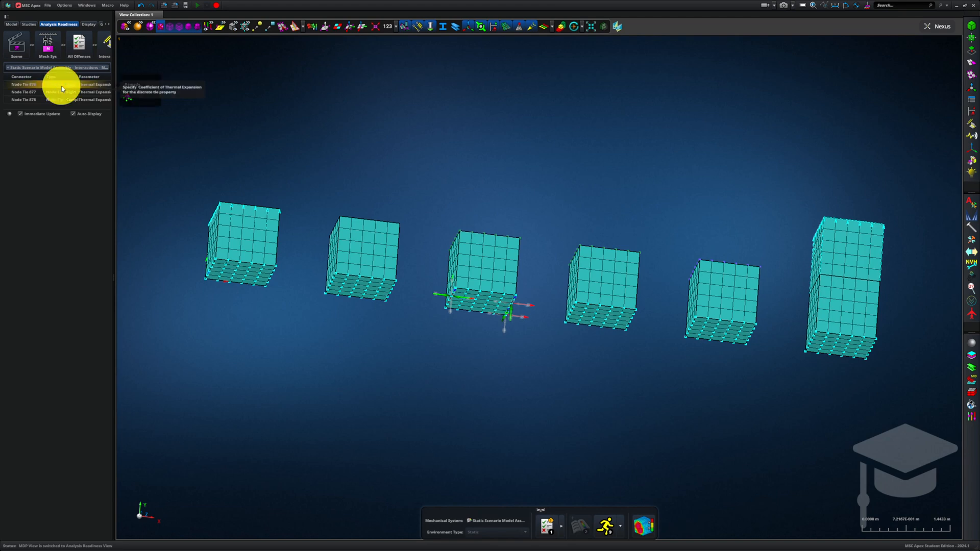
pyautogui.click(127, 98)
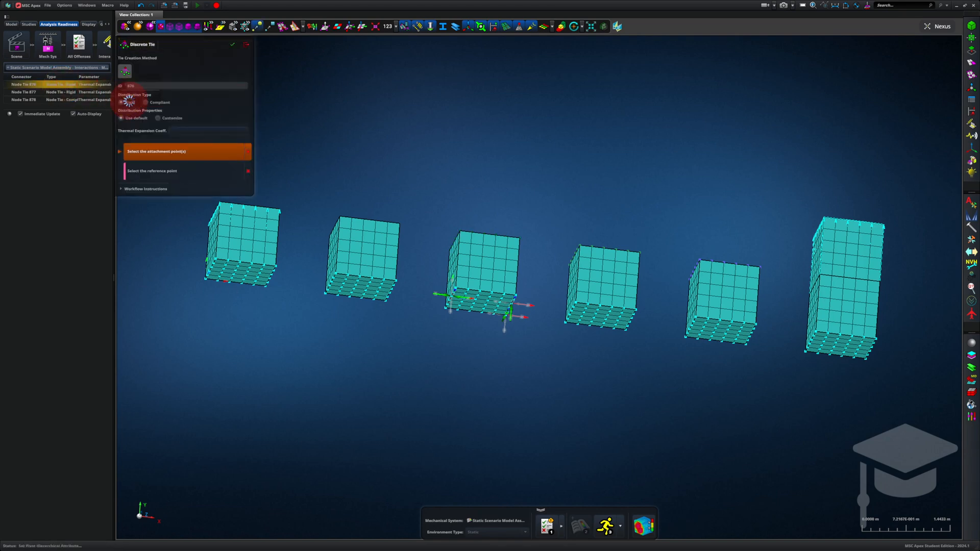
pyautogui.click(193, 130)
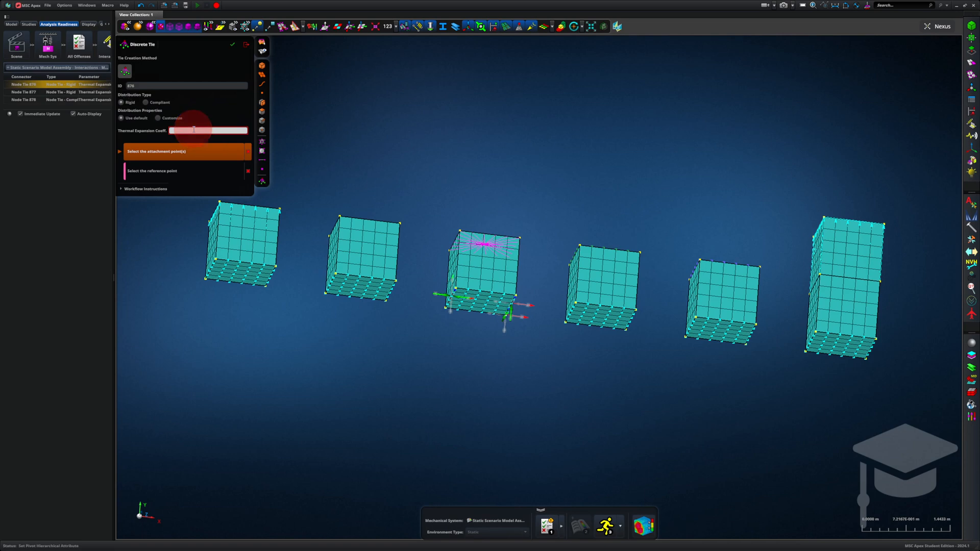
pyautogui.write('0')
pyautogui.click(234, 49)
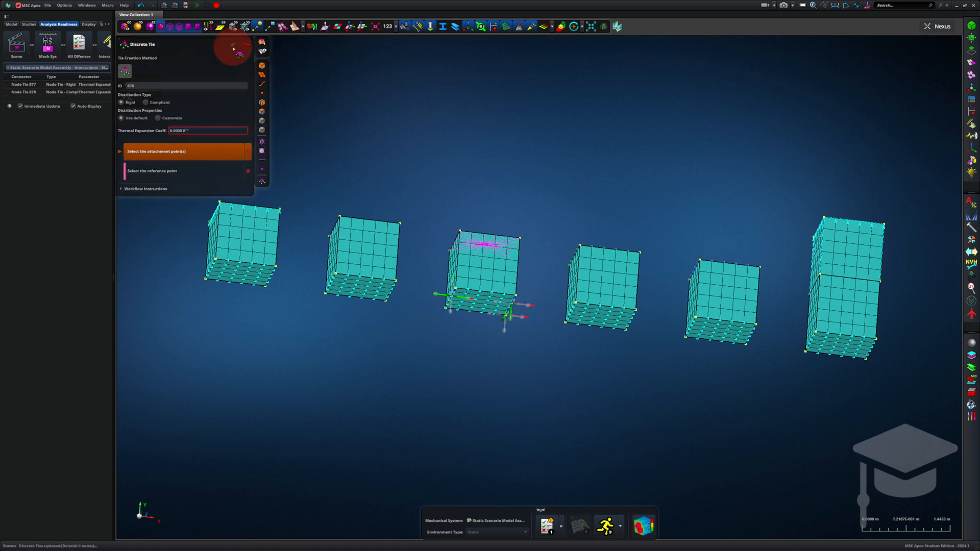